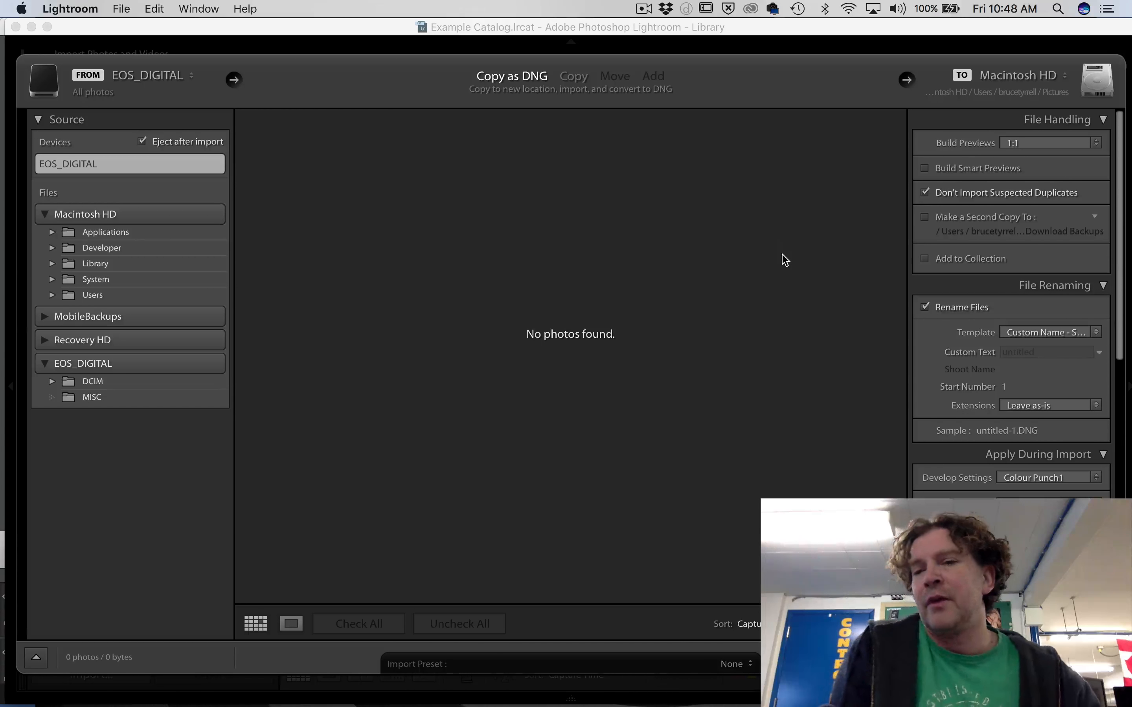
scroll(1014, 212, down, 6)
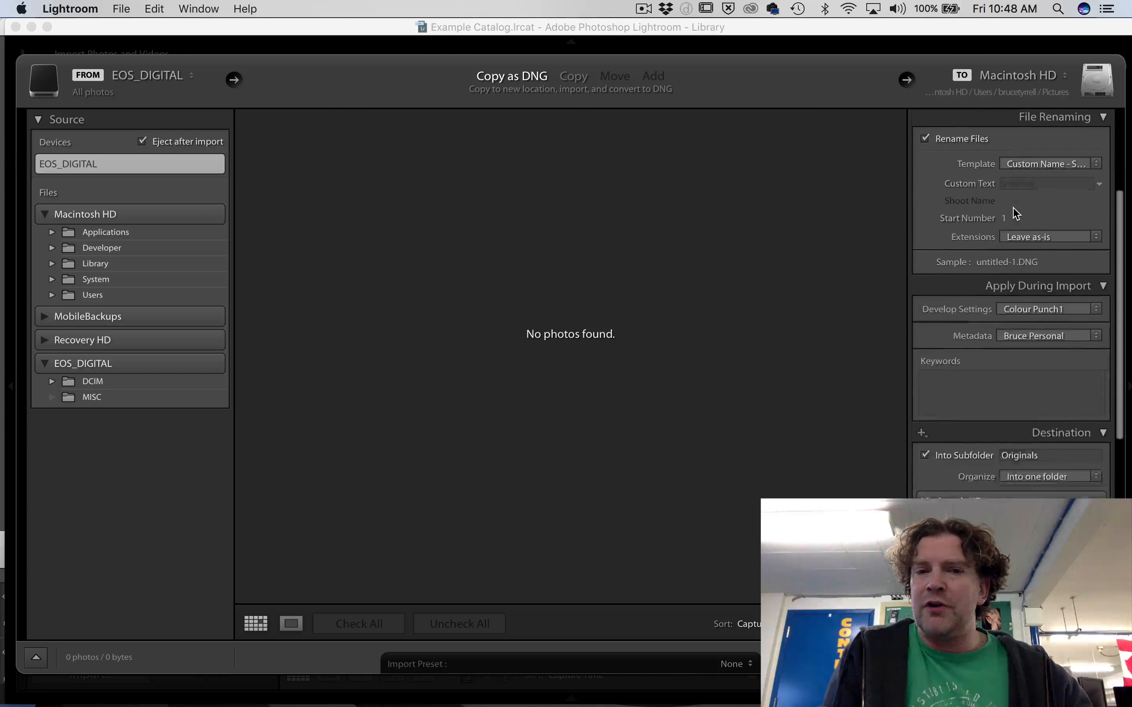
scroll(1013, 212, down, 8)
scroll(1013, 212, up, 9)
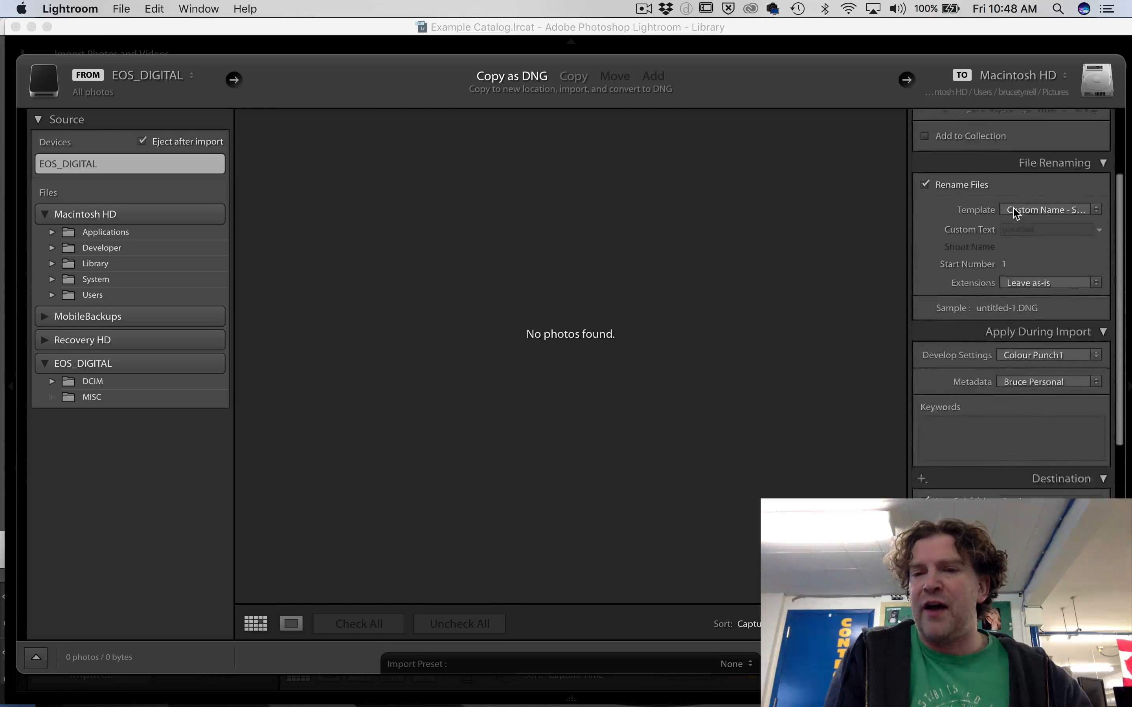
scroll(1013, 212, up, 4)
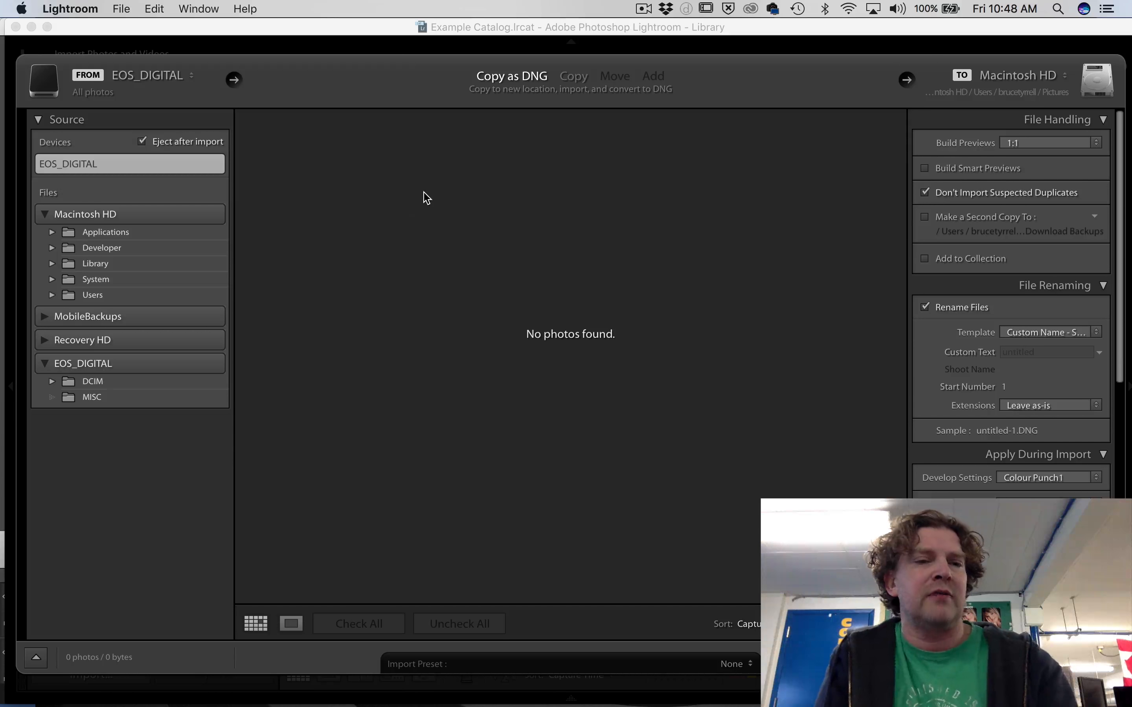
- Set the import source to the Picts for example folder on the Desktop
click(191, 78)
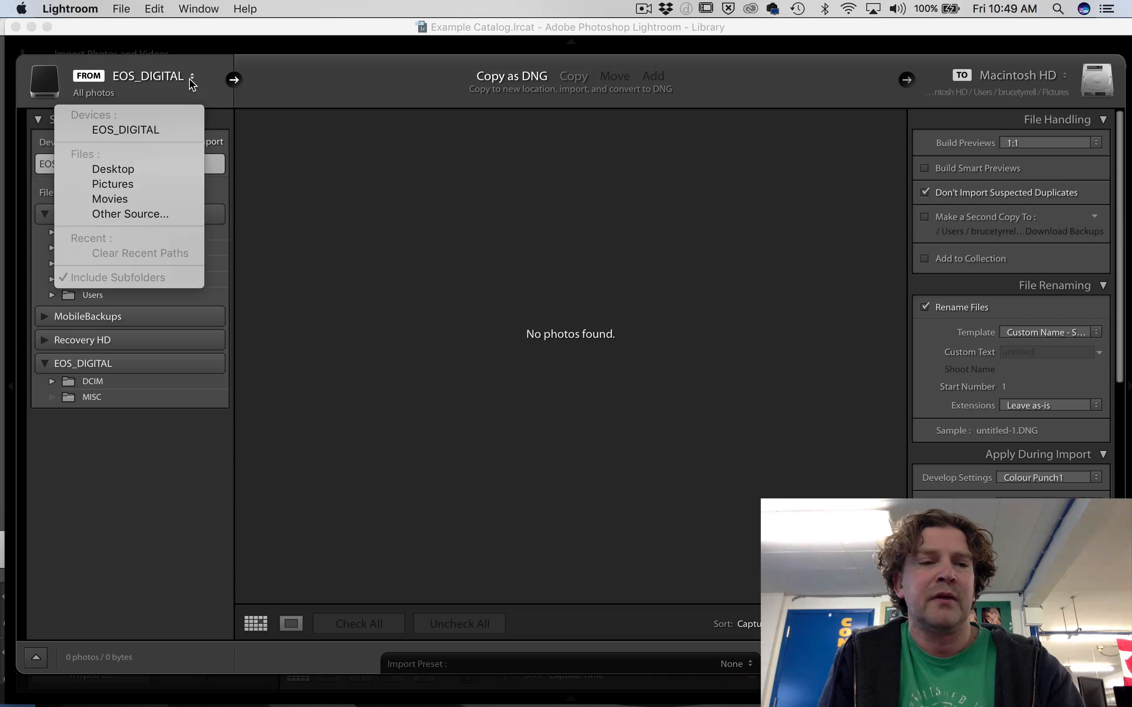
click(150, 169)
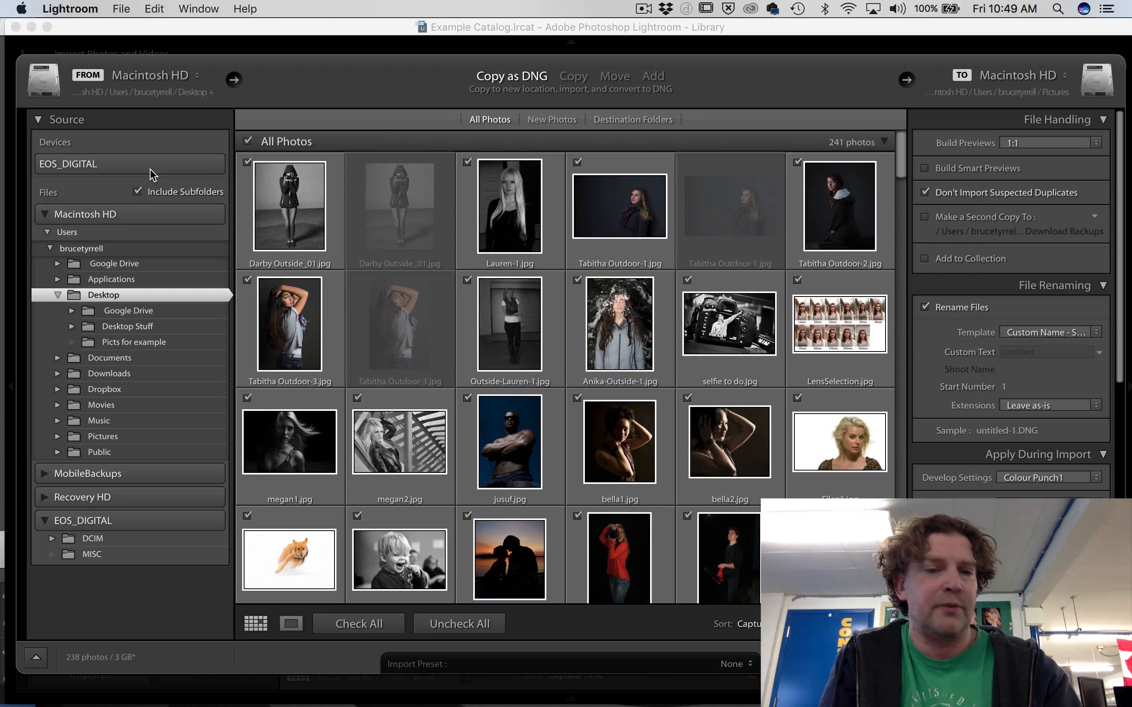
click(176, 349)
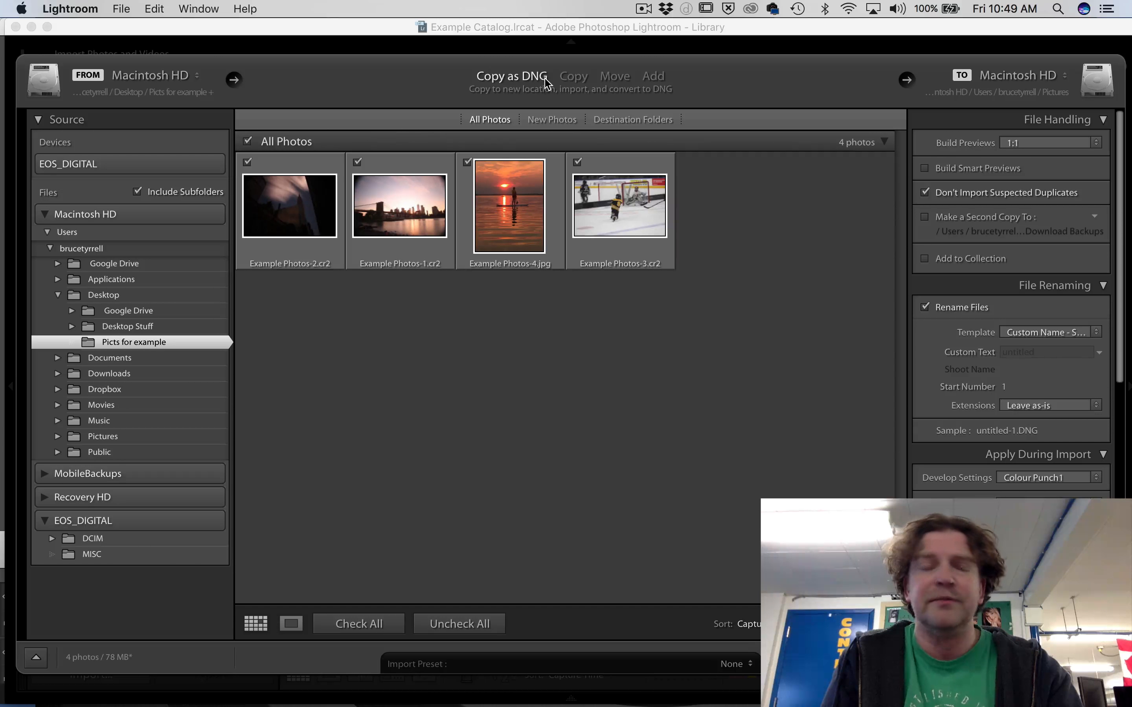
- Switch the import method to Copy and choose 1:1 for Build Previews
click(576, 79)
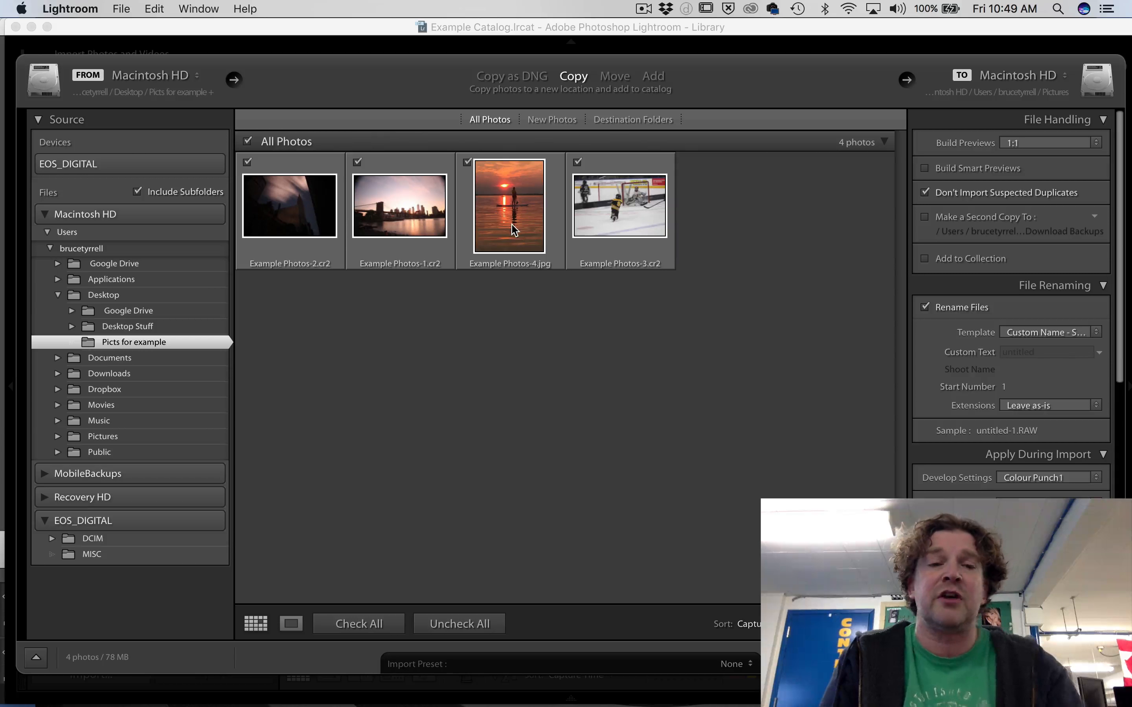
mouse_move(515, 230)
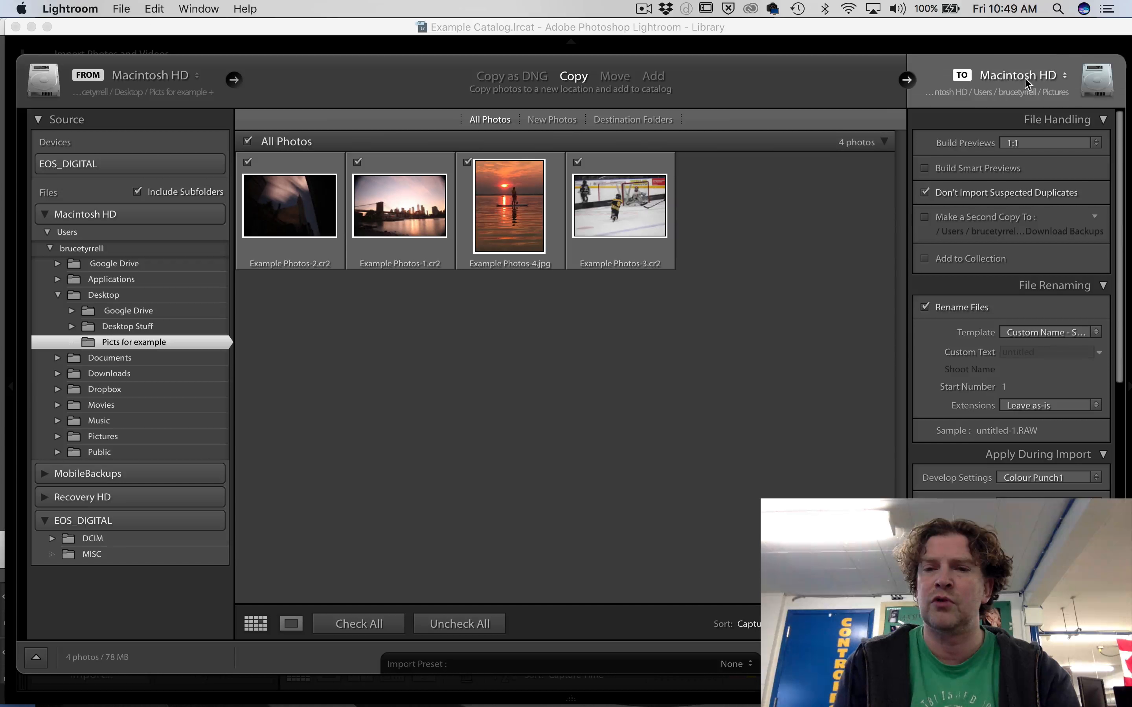
click(1043, 149)
click(1042, 142)
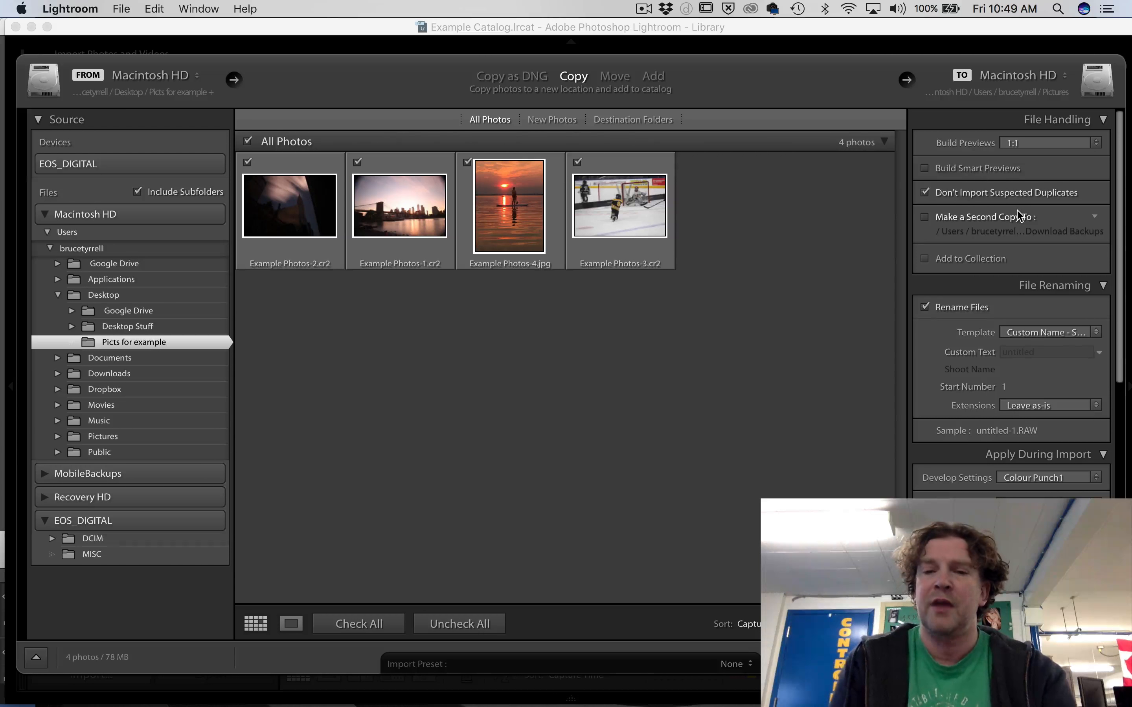
- Set the file renaming custom text to "LR example" with the Custom Name - Sequence template
scroll(1018, 211, down, 3)
scroll(1017, 210, down, 1)
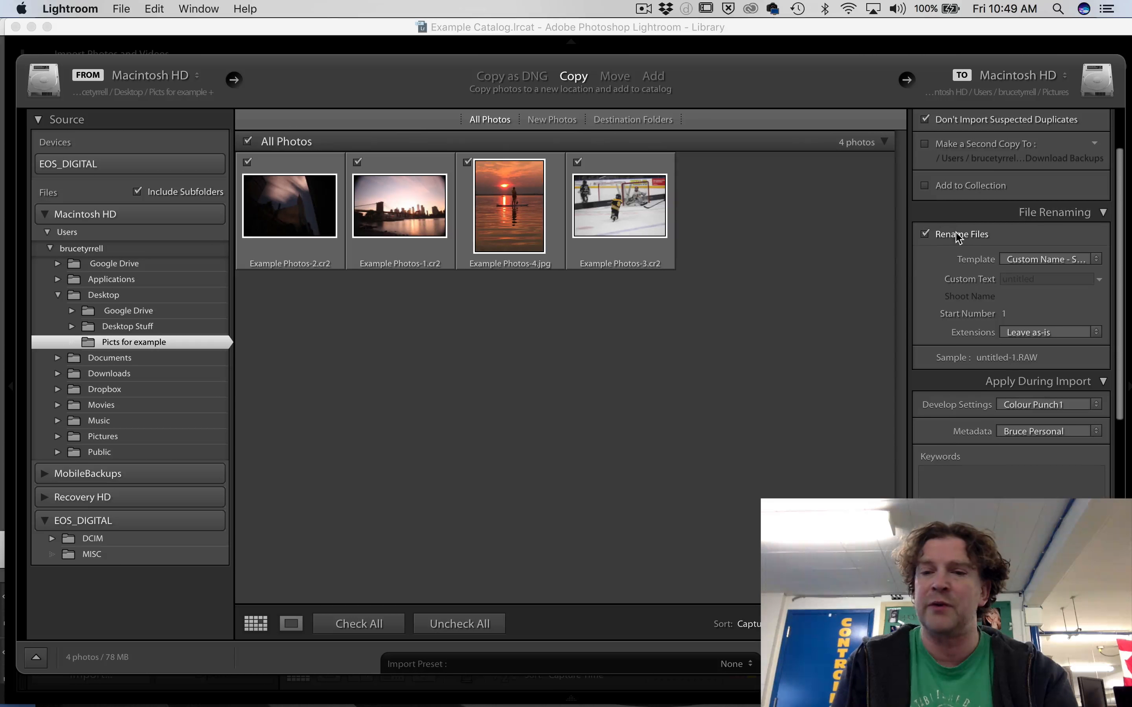
click(1016, 280)
text(E)
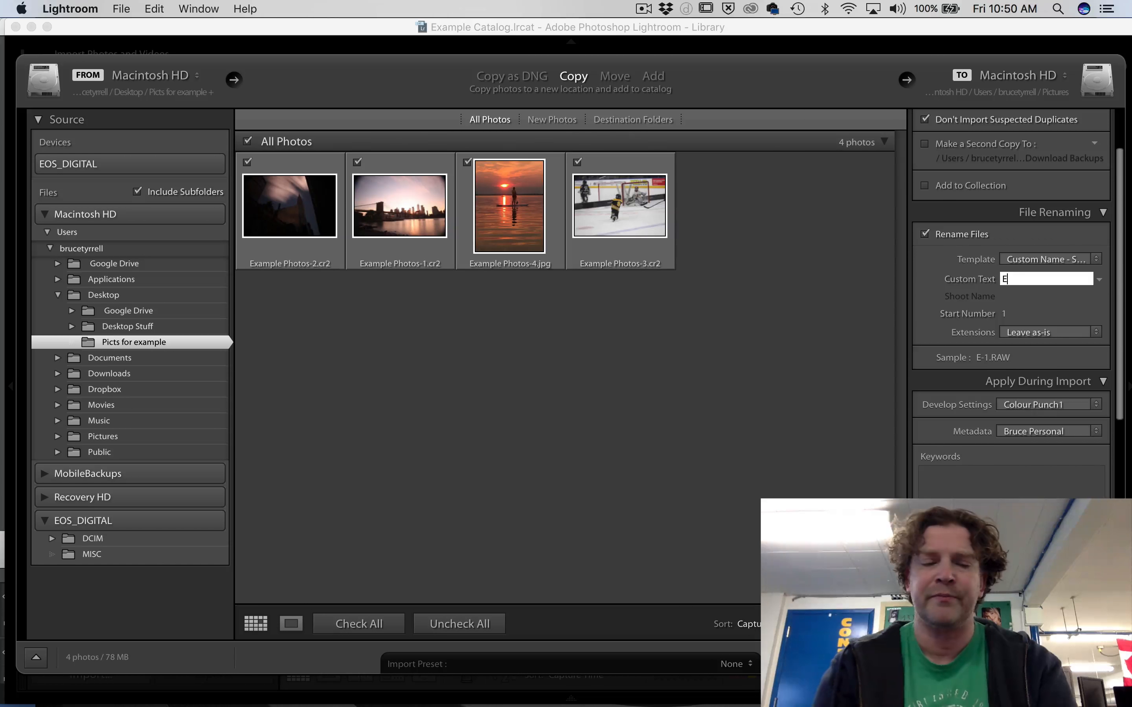
key(BackSpace)
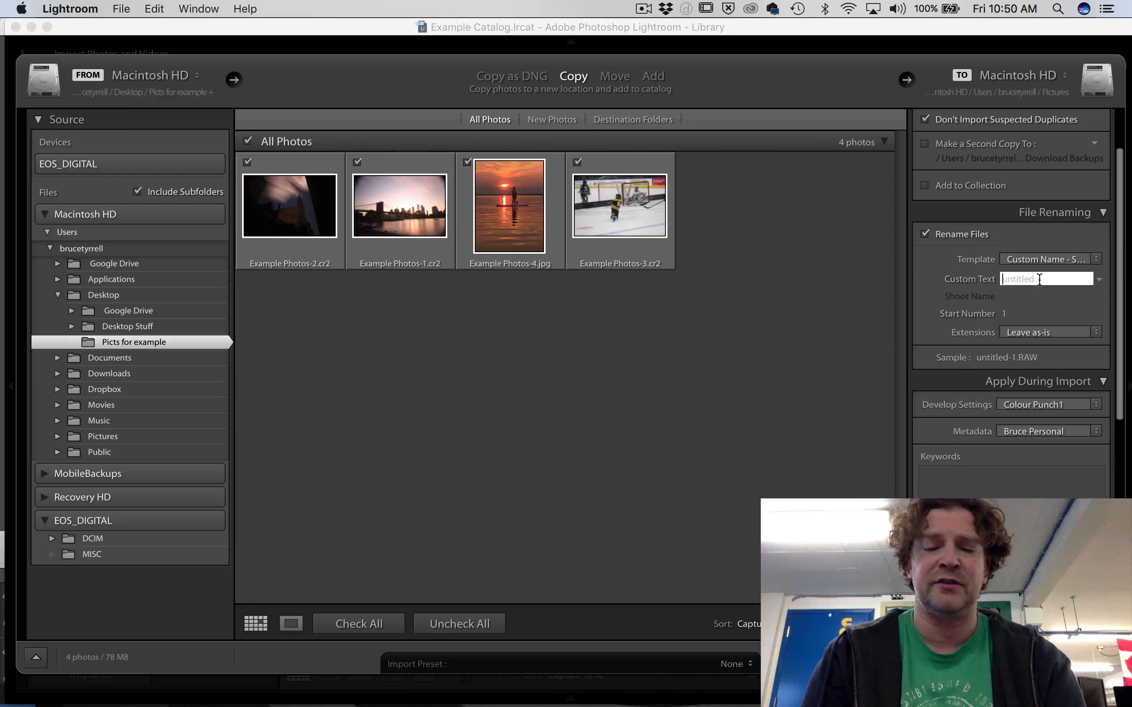
text(LR)
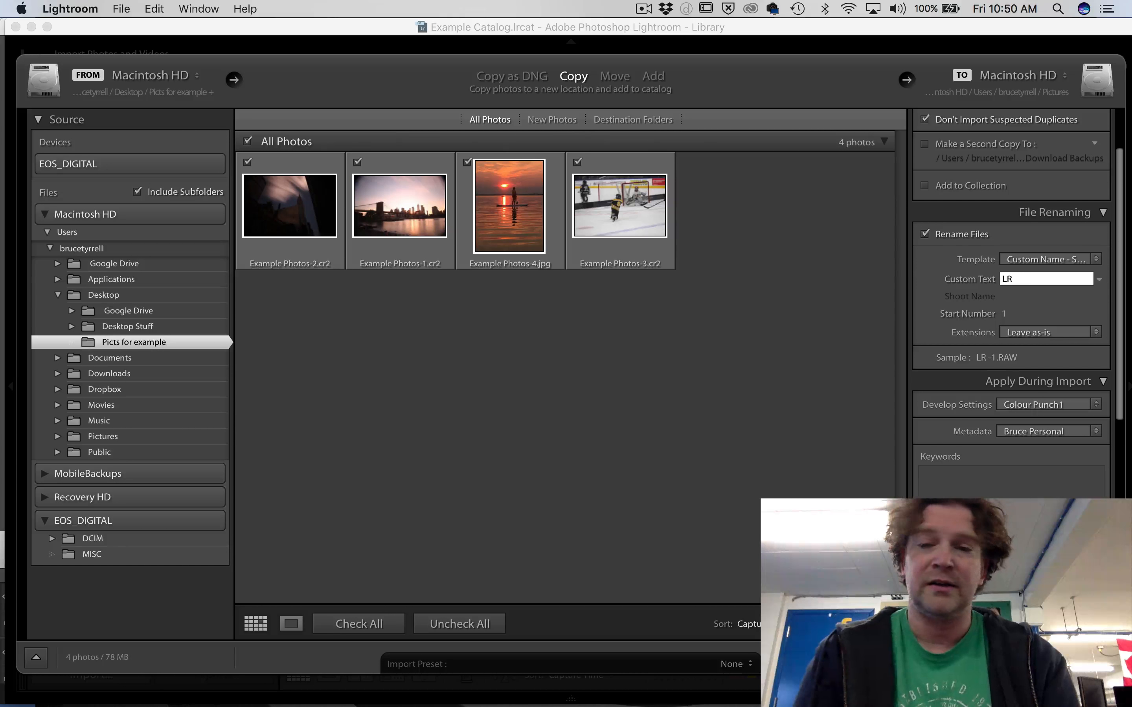
text( example)
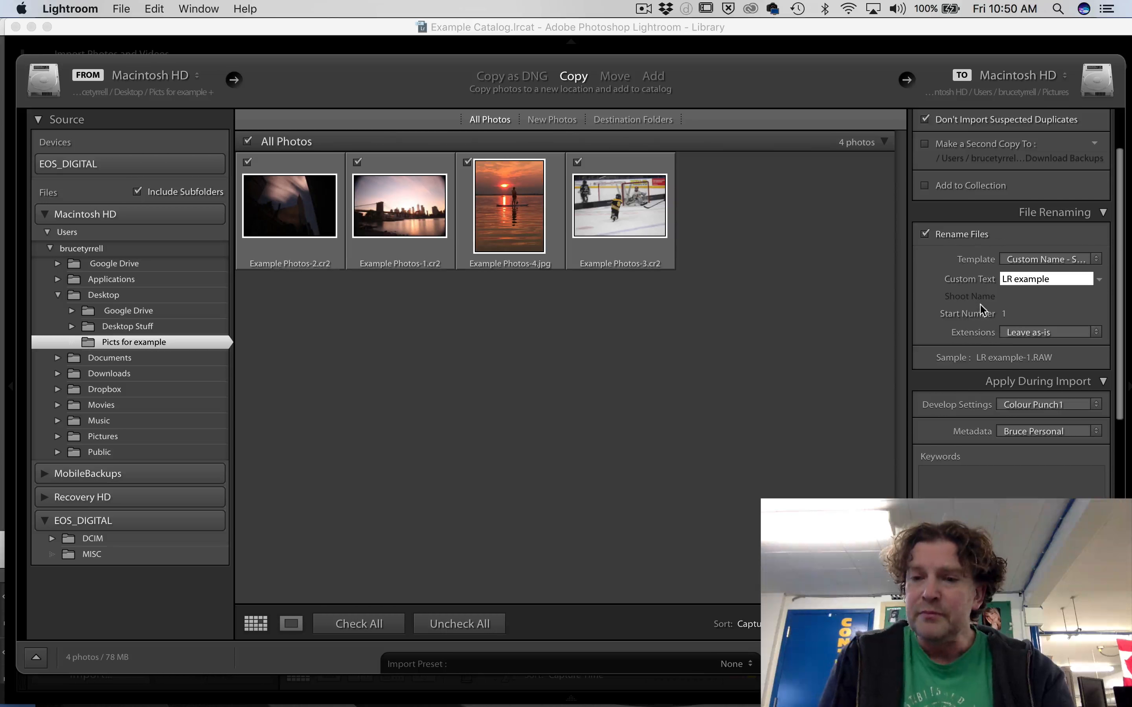
click(1040, 260)
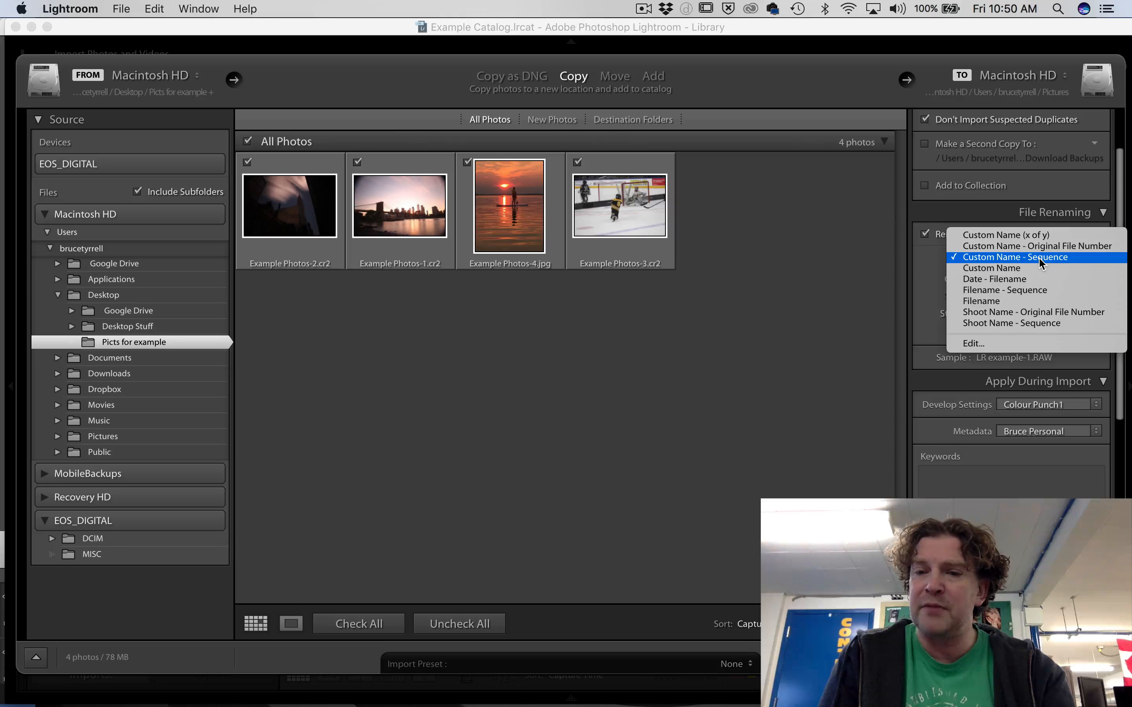
click(1075, 260)
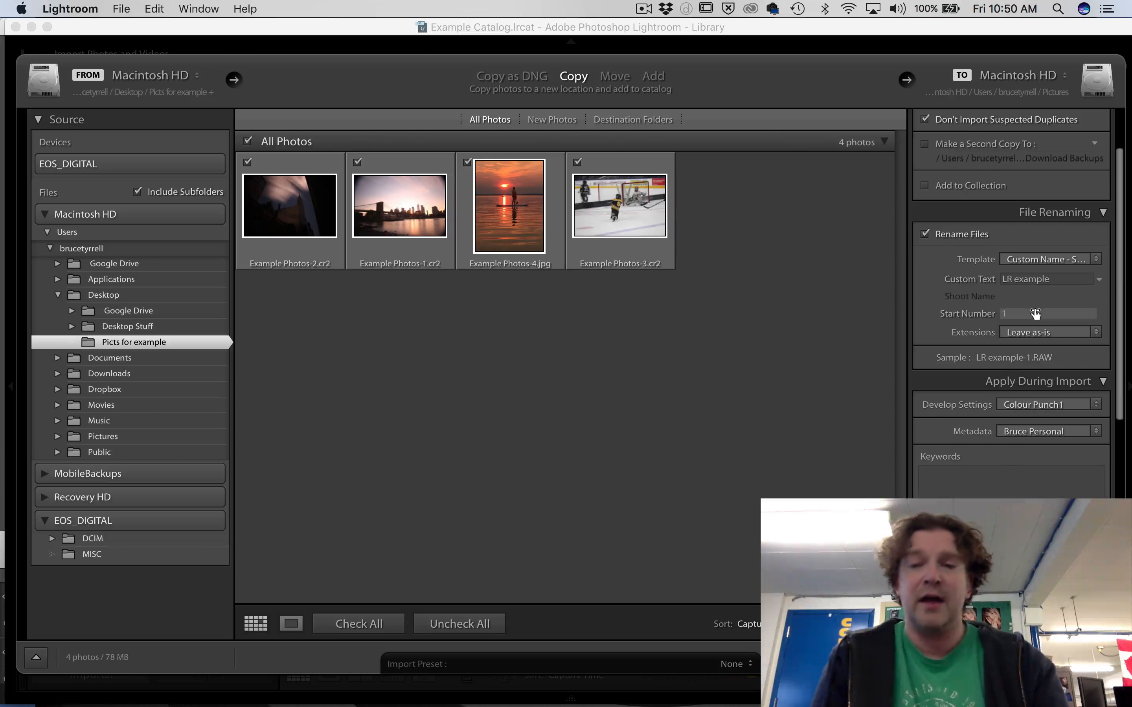
- Set both the Develop Settings and the Metadata applied during import to None
scroll(958, 349, down, 3)
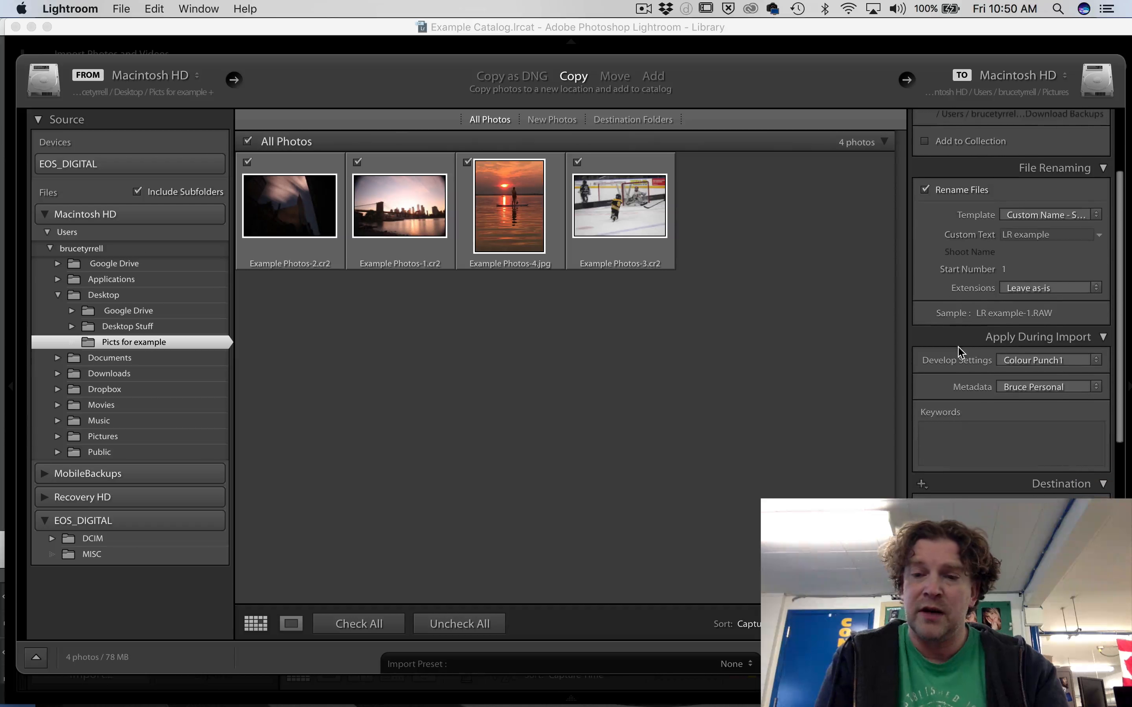
click(1031, 361)
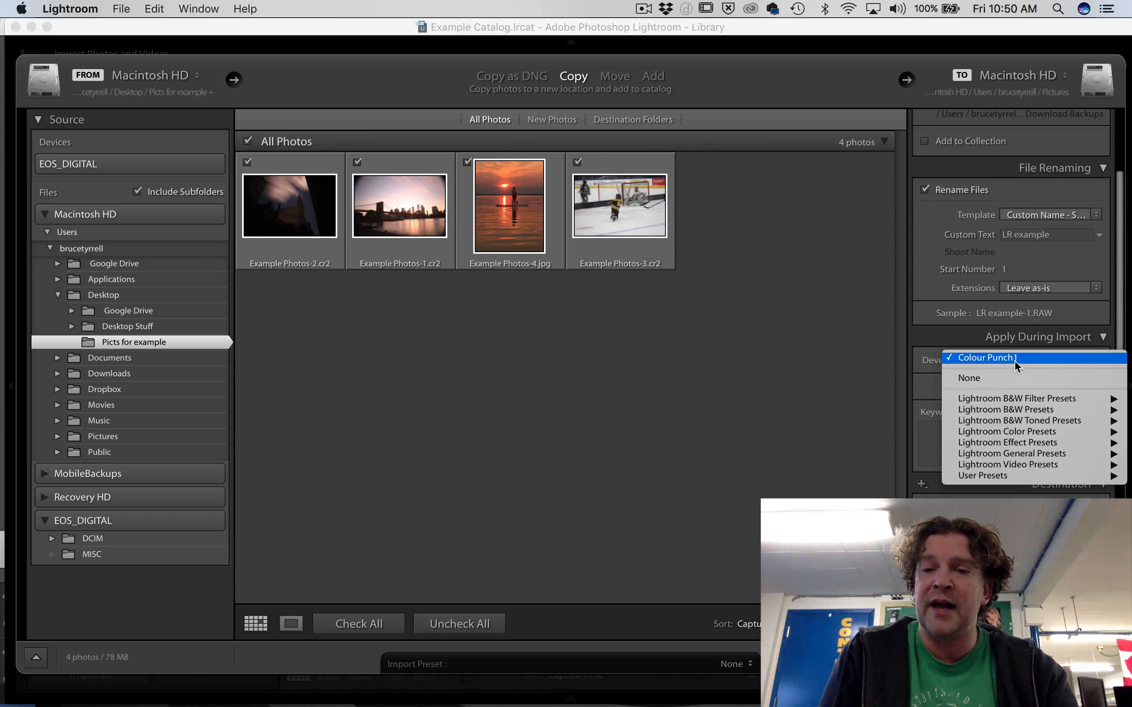
click(1017, 379)
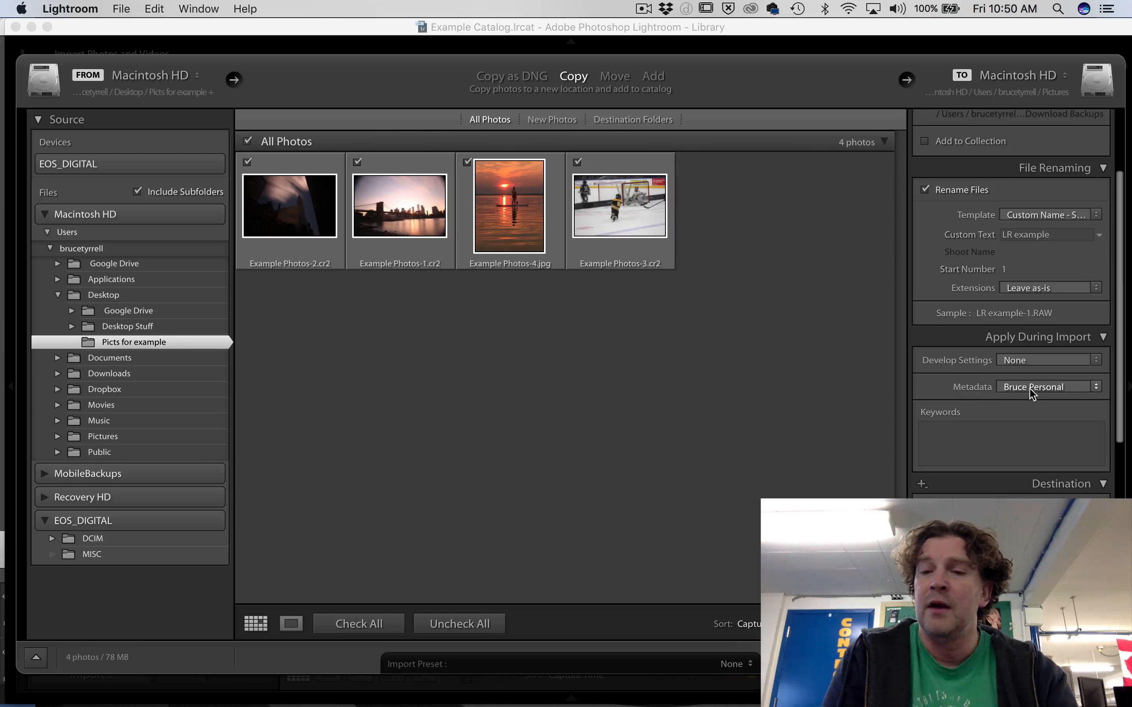
click(1038, 387)
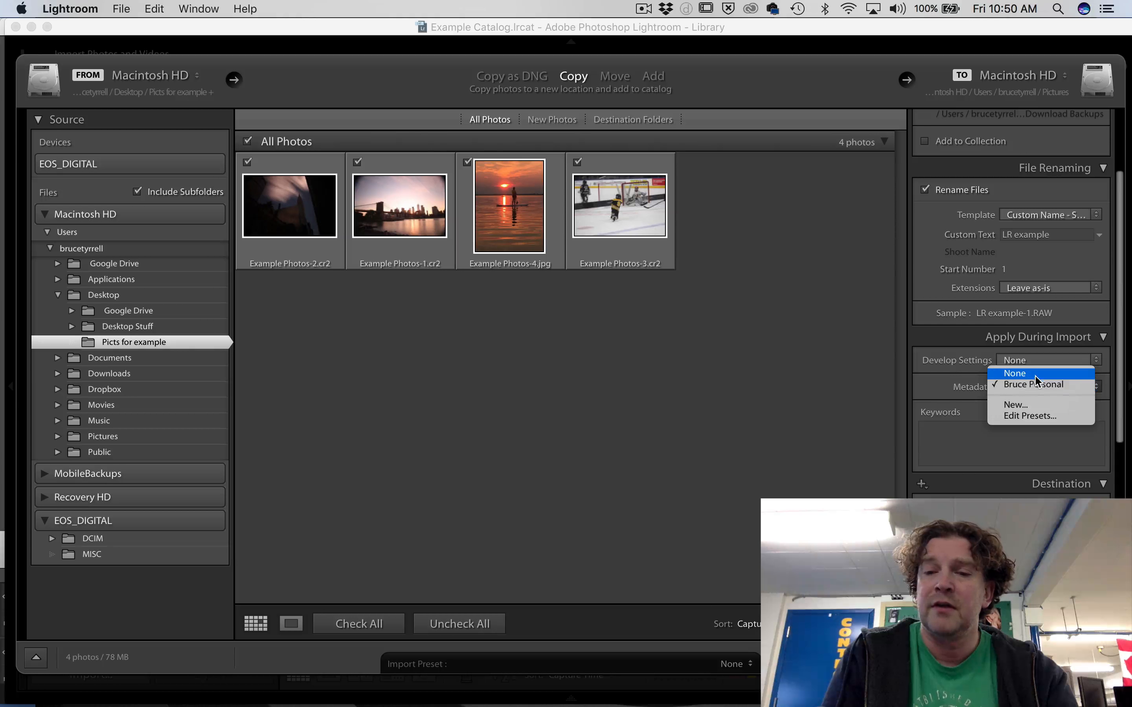
click(1035, 375)
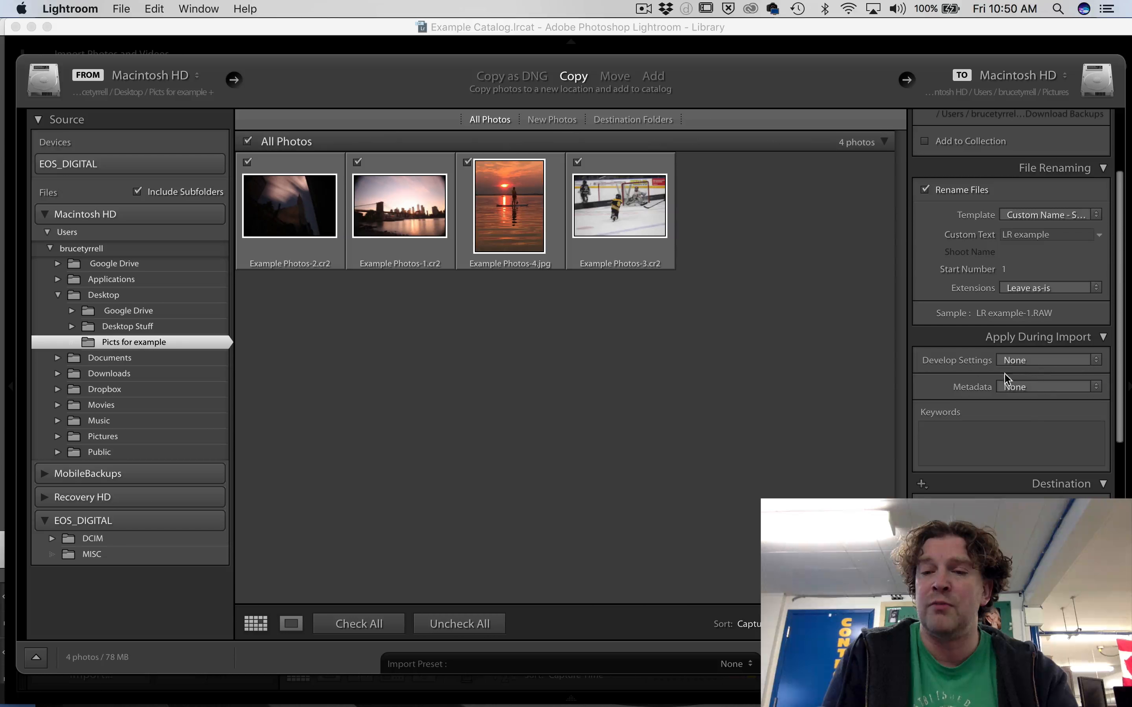
- Enter the import keywords "example, Importing, BCHS"
click(1004, 435)
text(example)
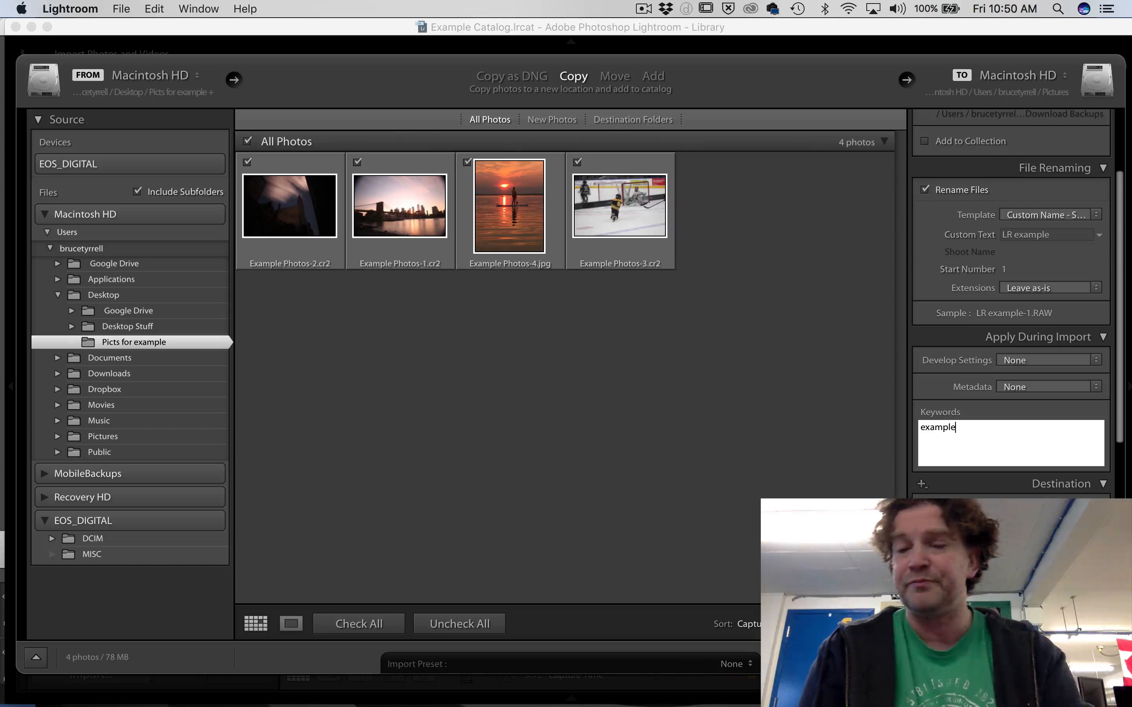
text(, )
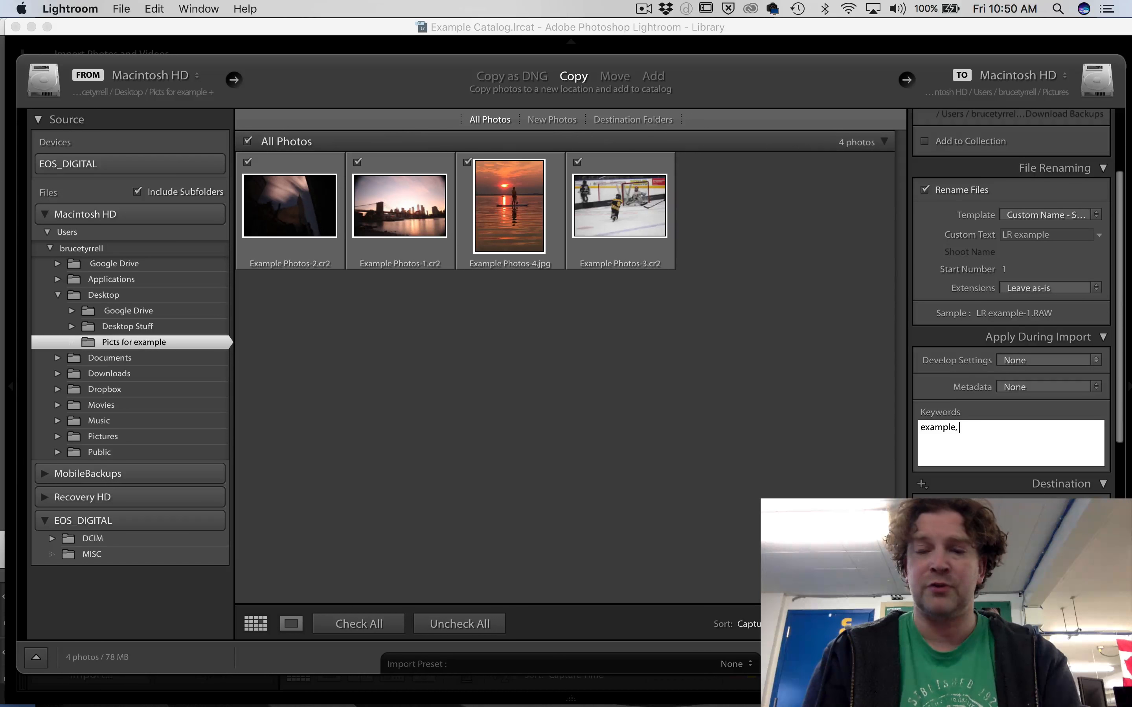
text(Importing)
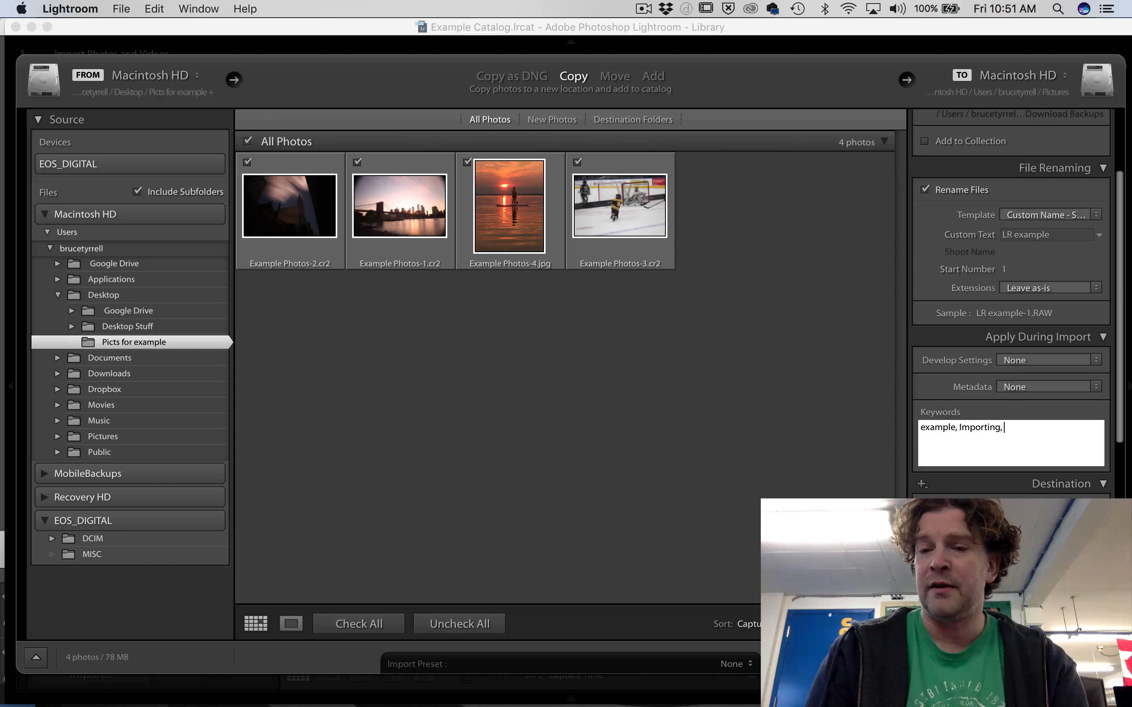
text(,)
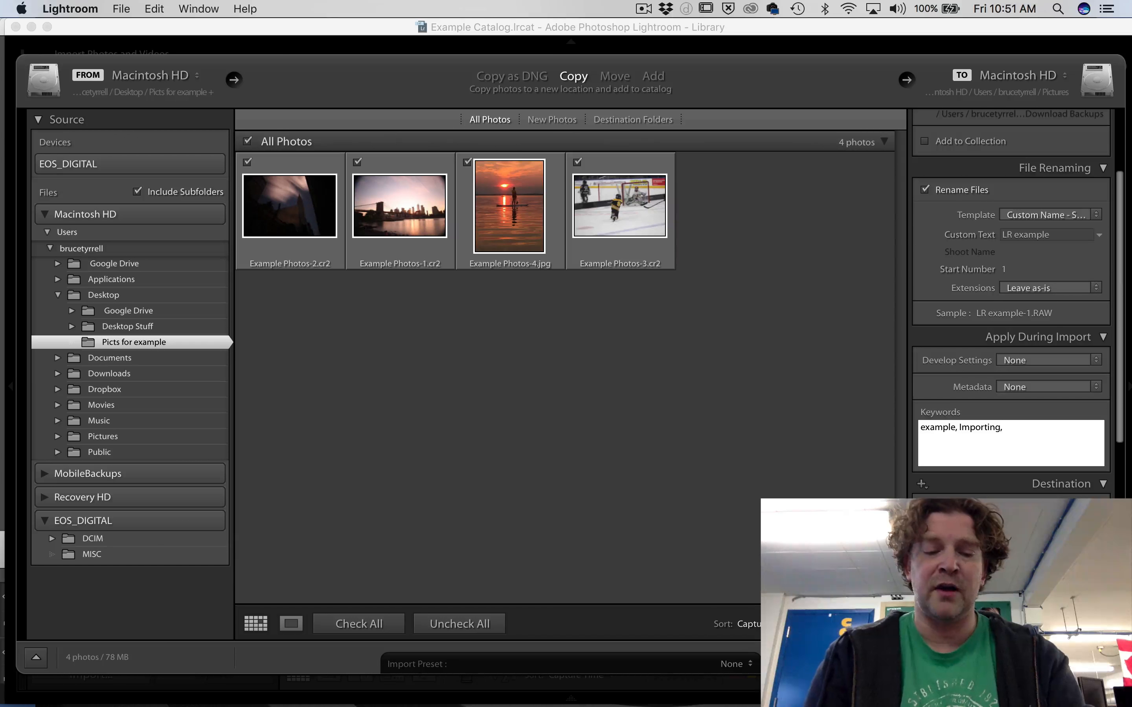
text( BCHS)
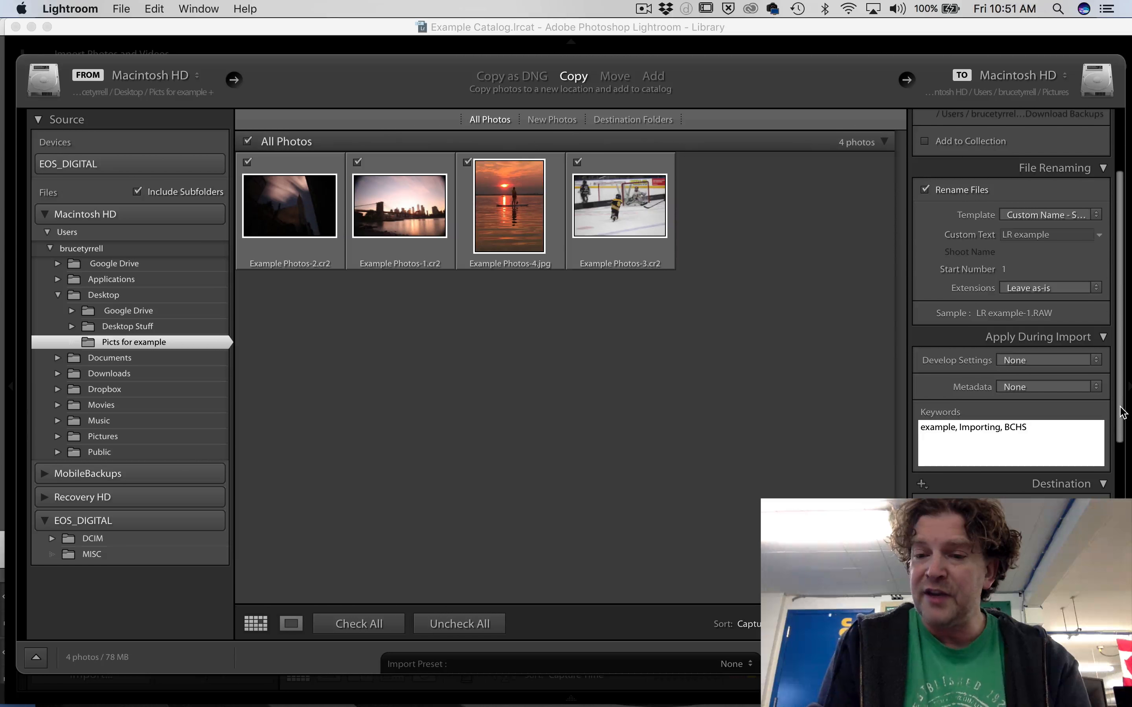
- Choose the Example Catalog folder under Google Drive, Com Tech, Photography 2 as the import destination
drag(1120, 415, 1121, 603)
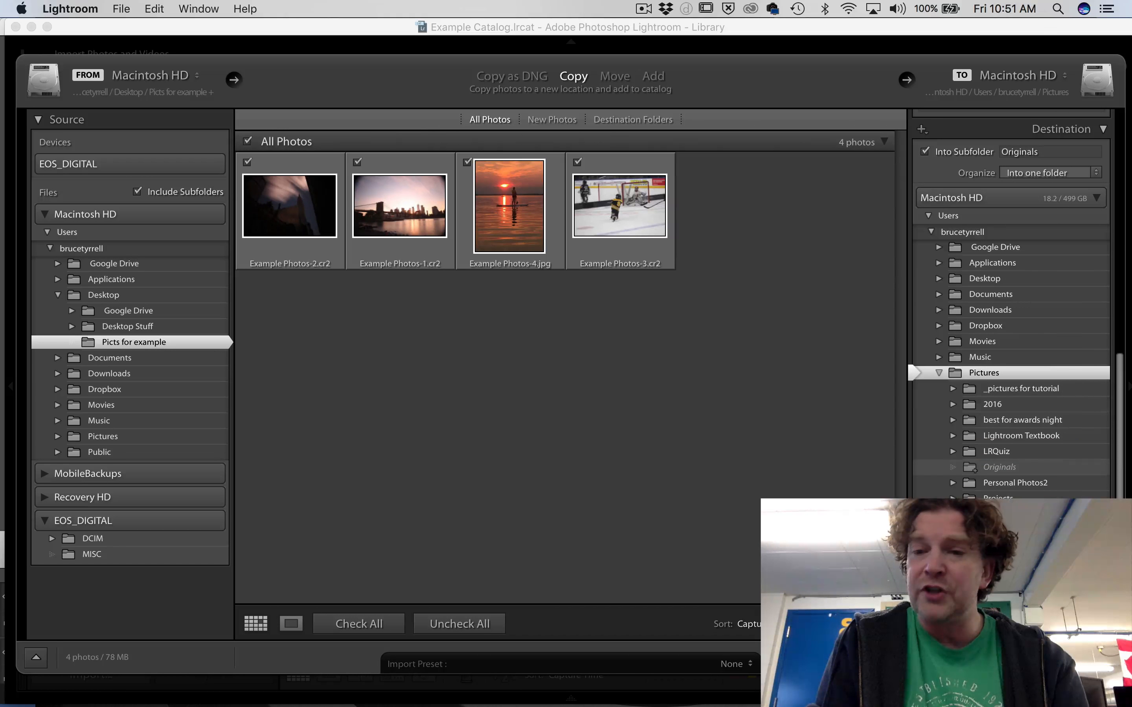
click(982, 248)
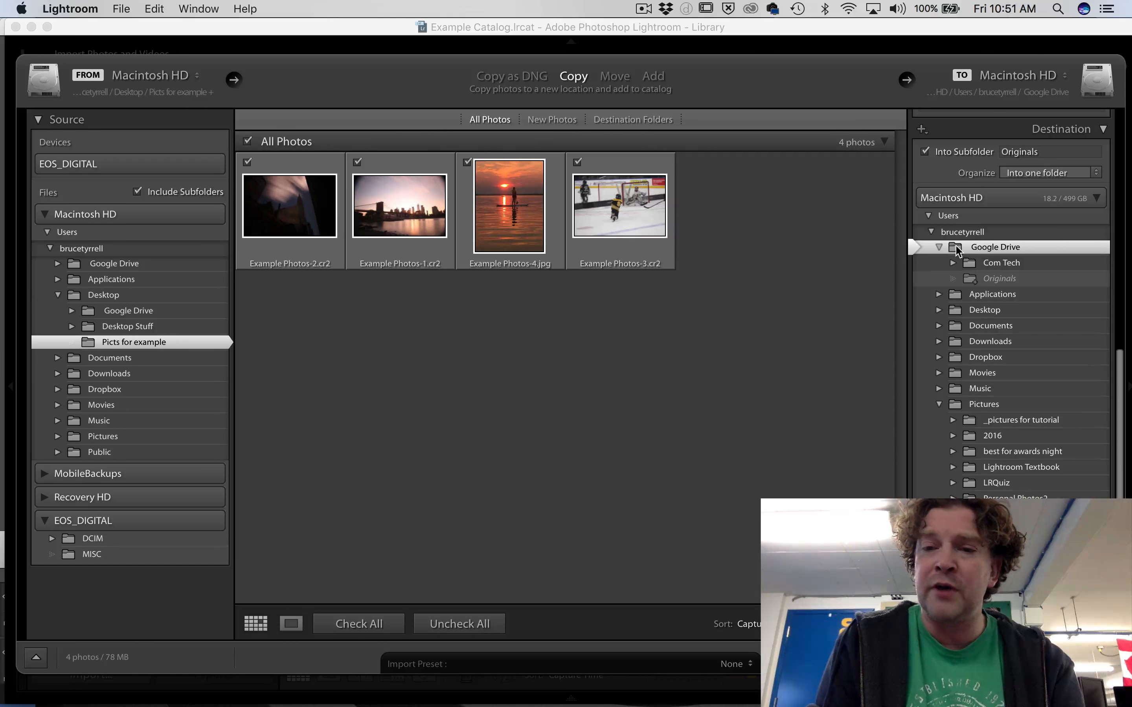
click(967, 264)
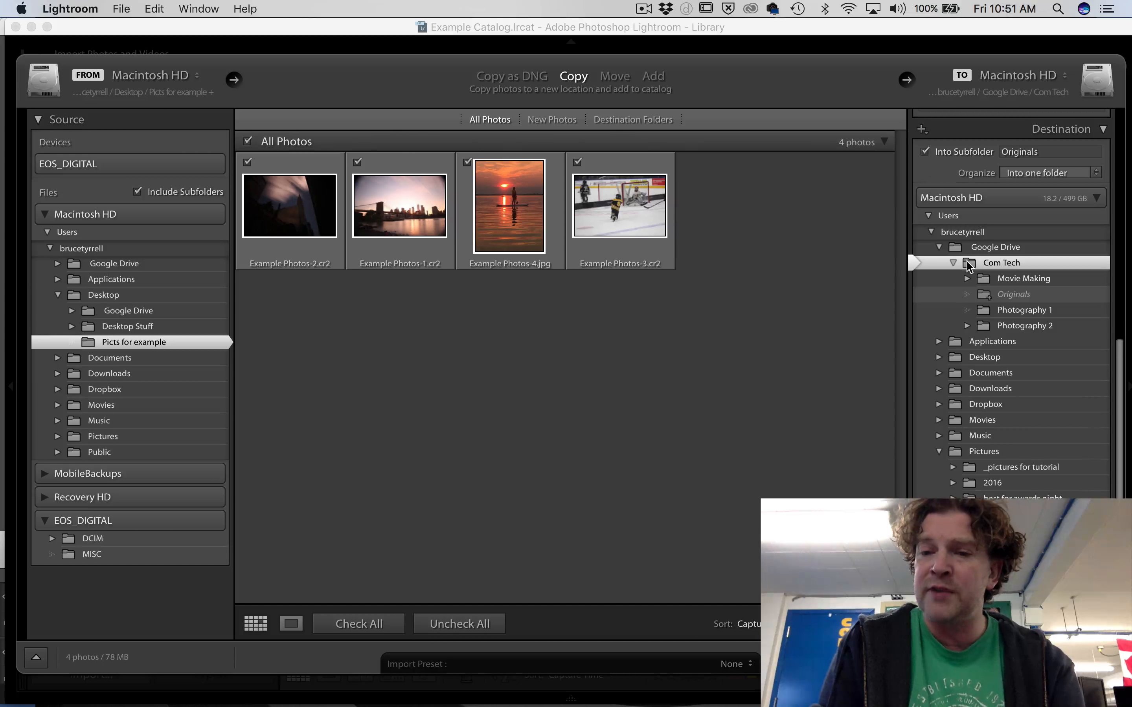
click(982, 325)
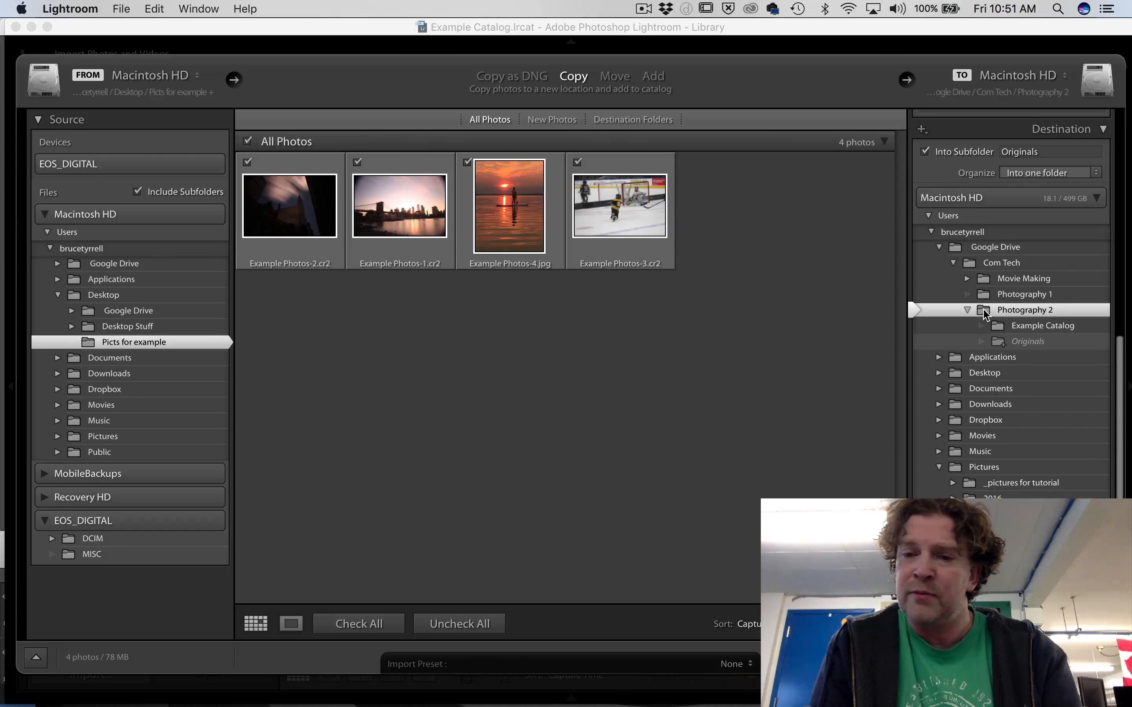
scroll(1034, 314, up, 3)
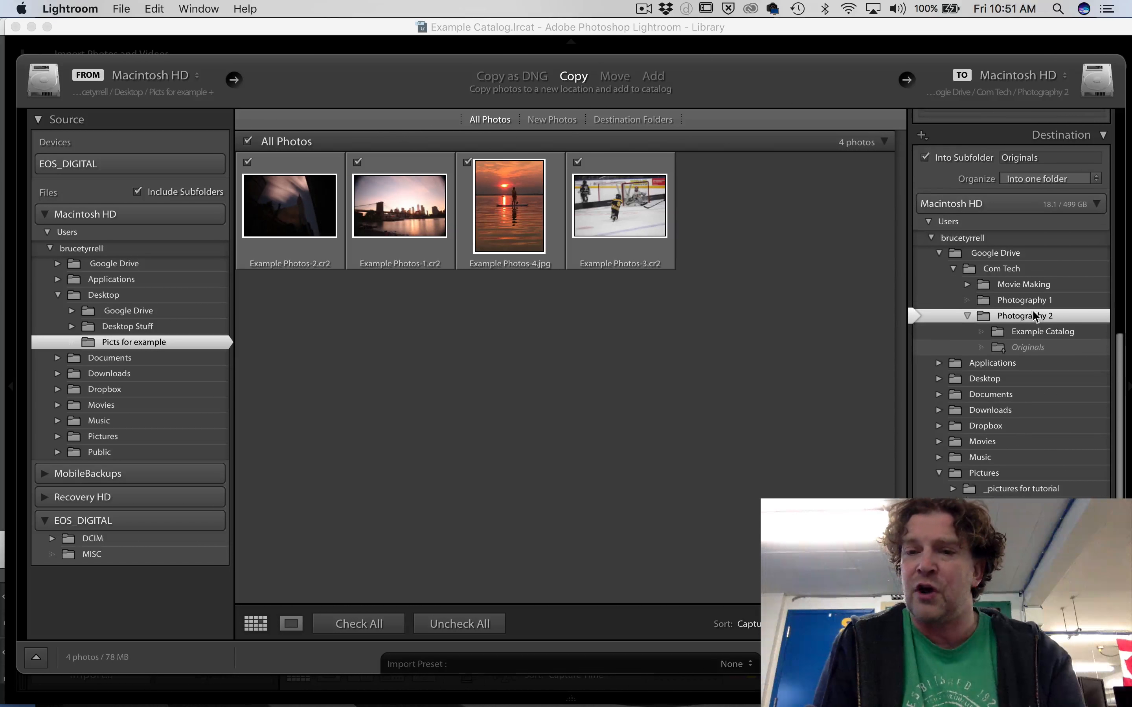
scroll(1035, 316, up, 1)
scroll(1033, 316, down, 3)
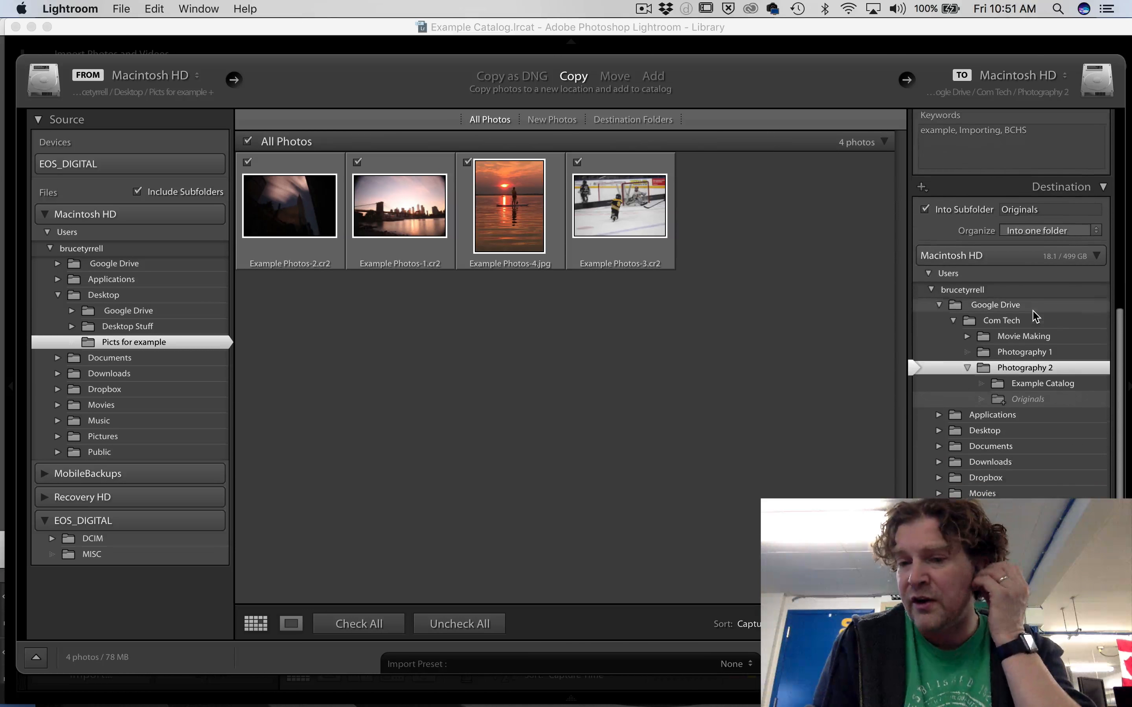
click(1001, 358)
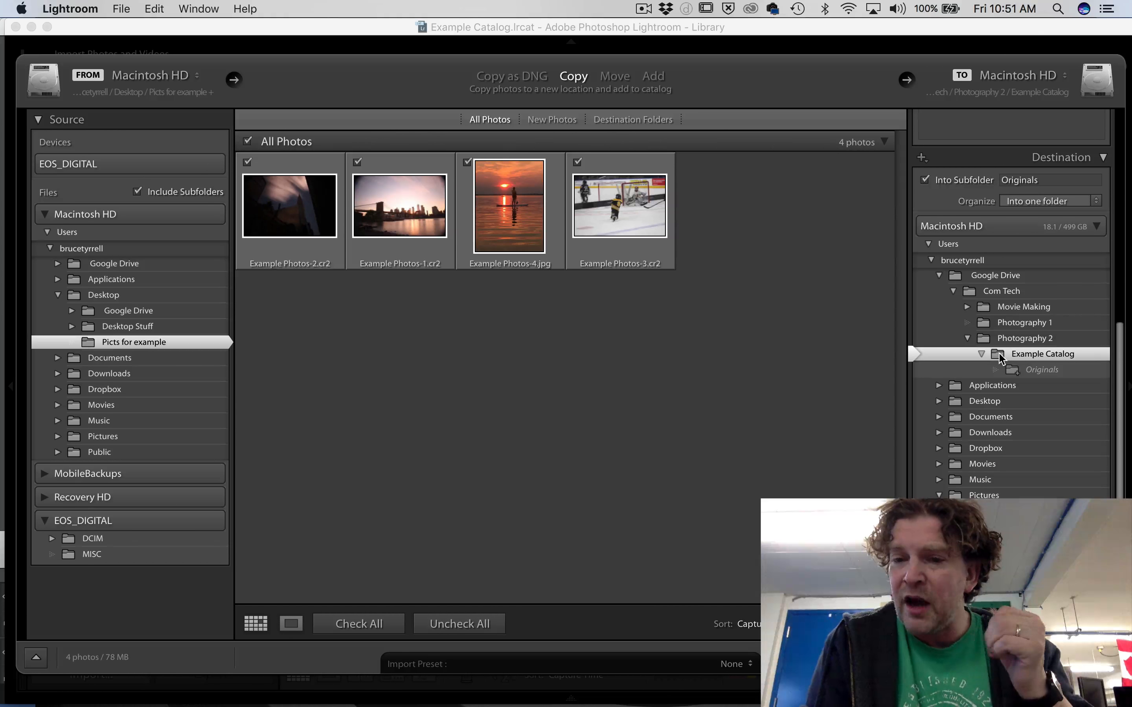
scroll(1006, 328, up, 4)
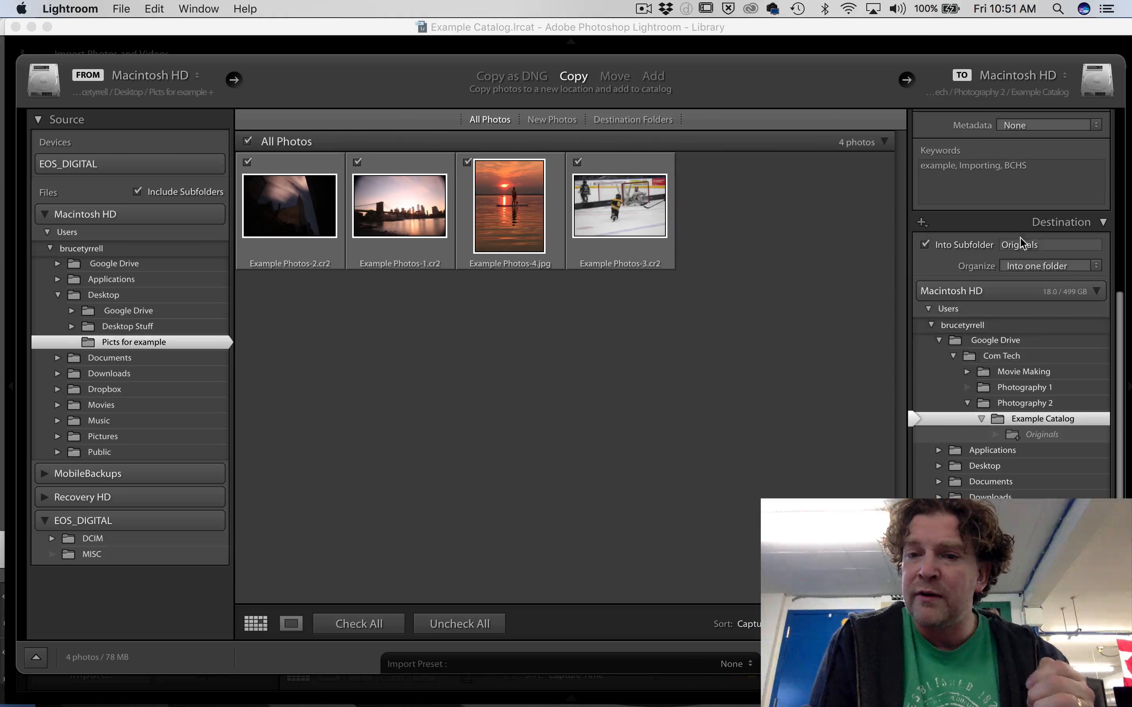
click(959, 246)
click(926, 245)
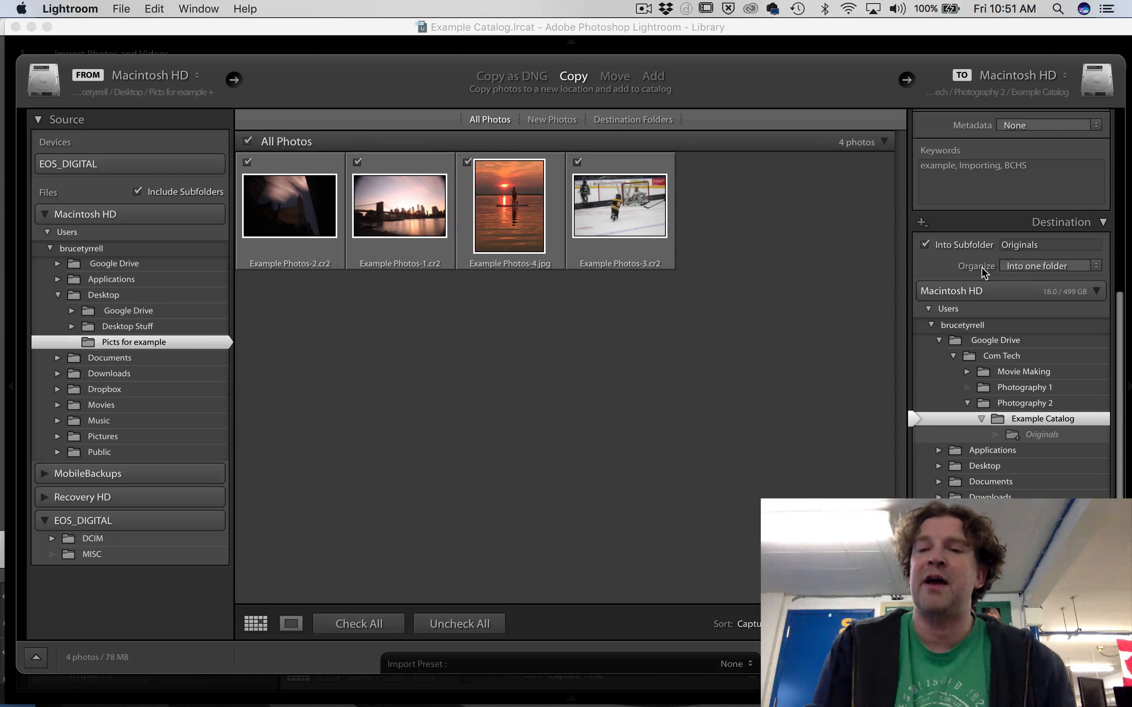
- Try organizing the imported photos by date in the destination, and return the organization to Into one folder
click(1029, 267)
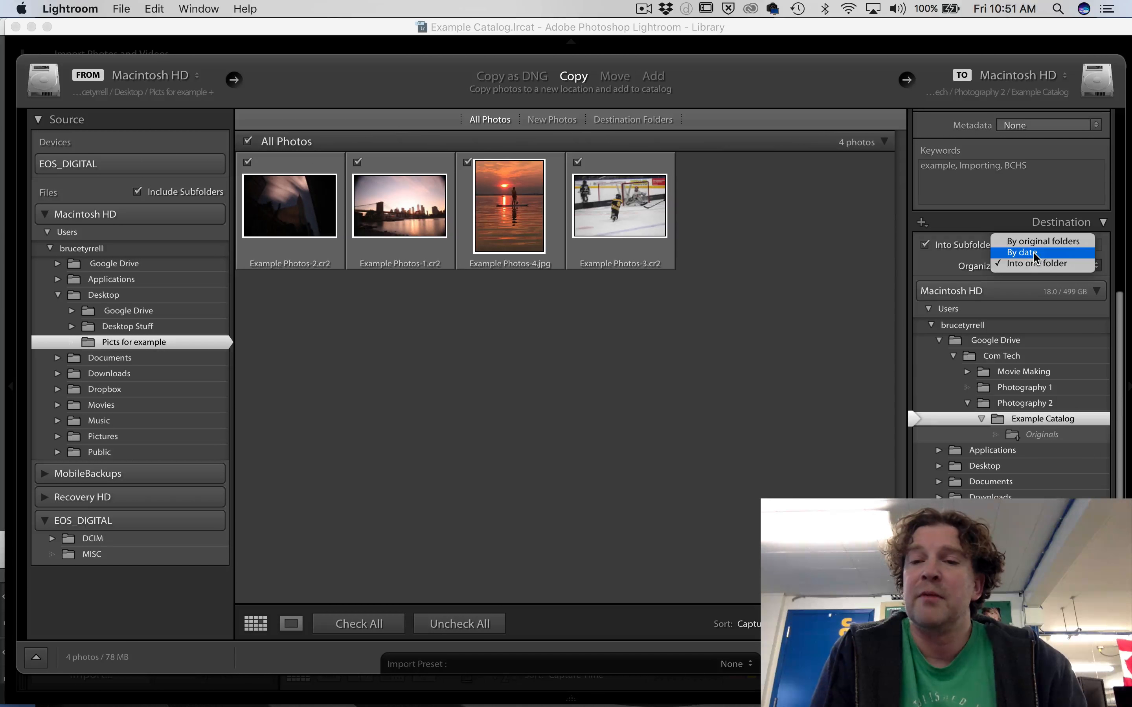
click(1024, 252)
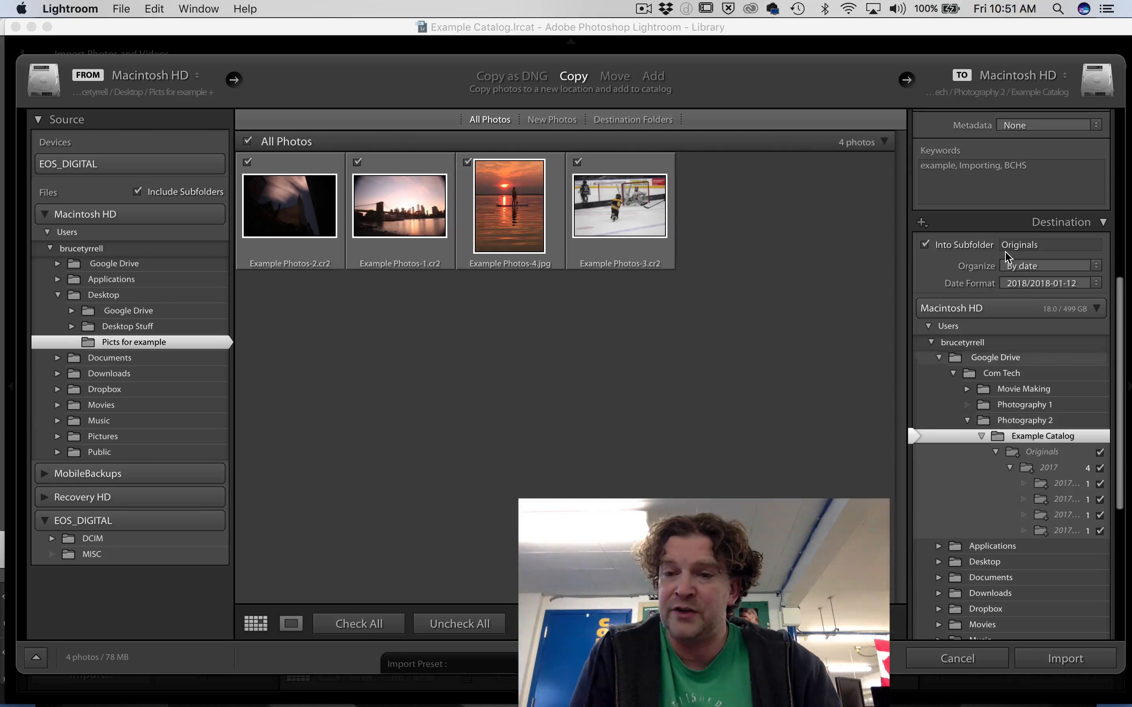
click(1013, 269)
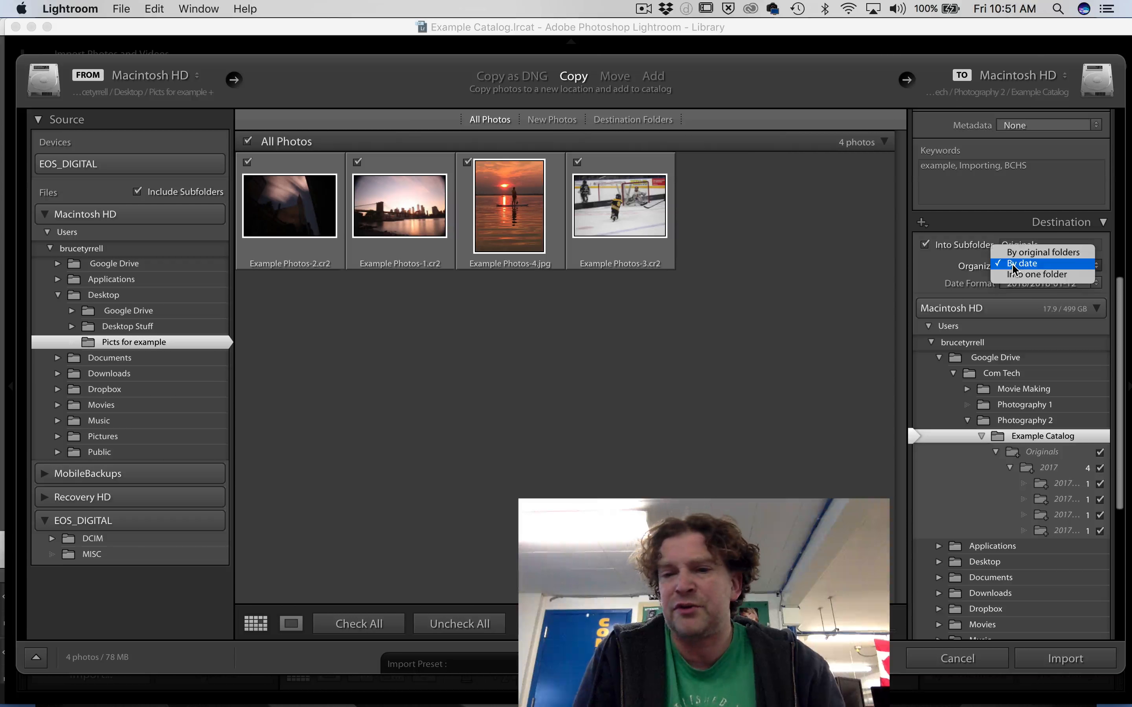
click(1016, 273)
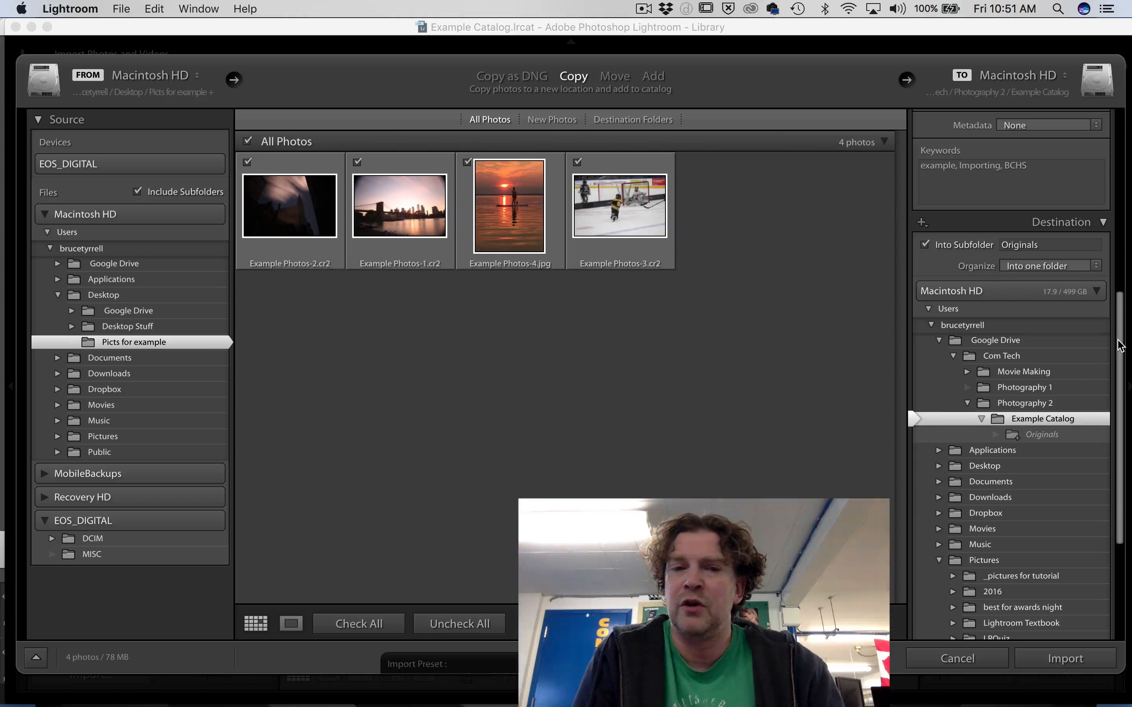
- Collapse the Pictures folder in the destination folder tree
drag(1119, 346, 1126, 457)
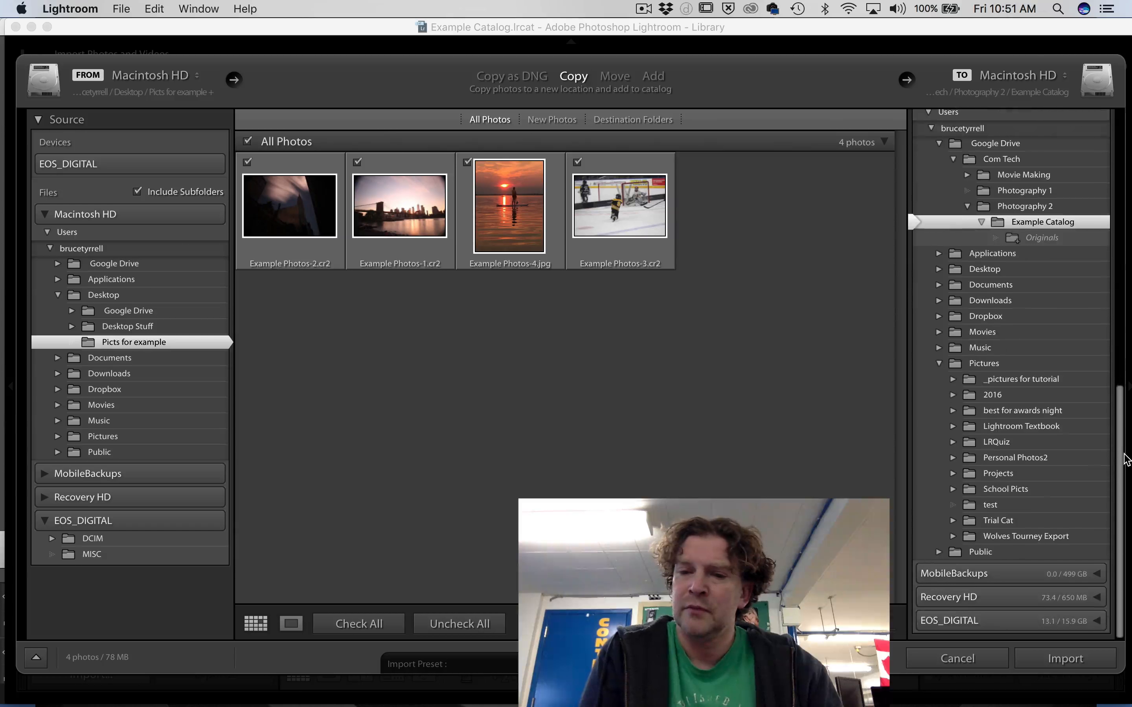
click(939, 365)
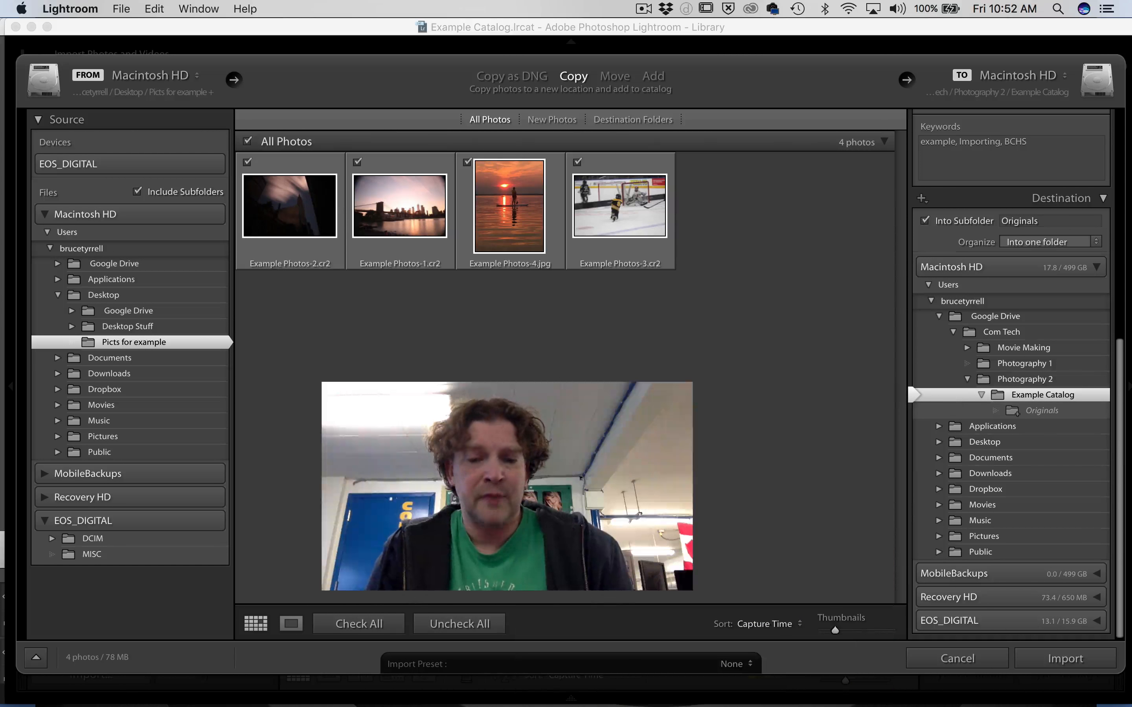
click(750, 665)
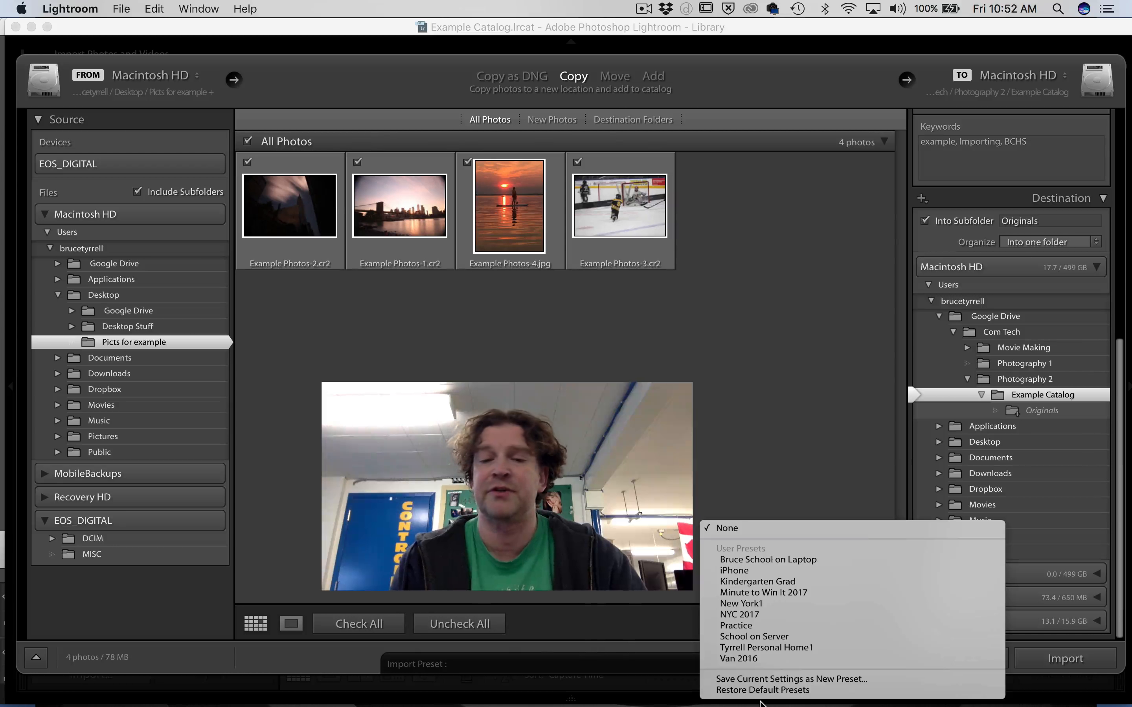
click(787, 679)
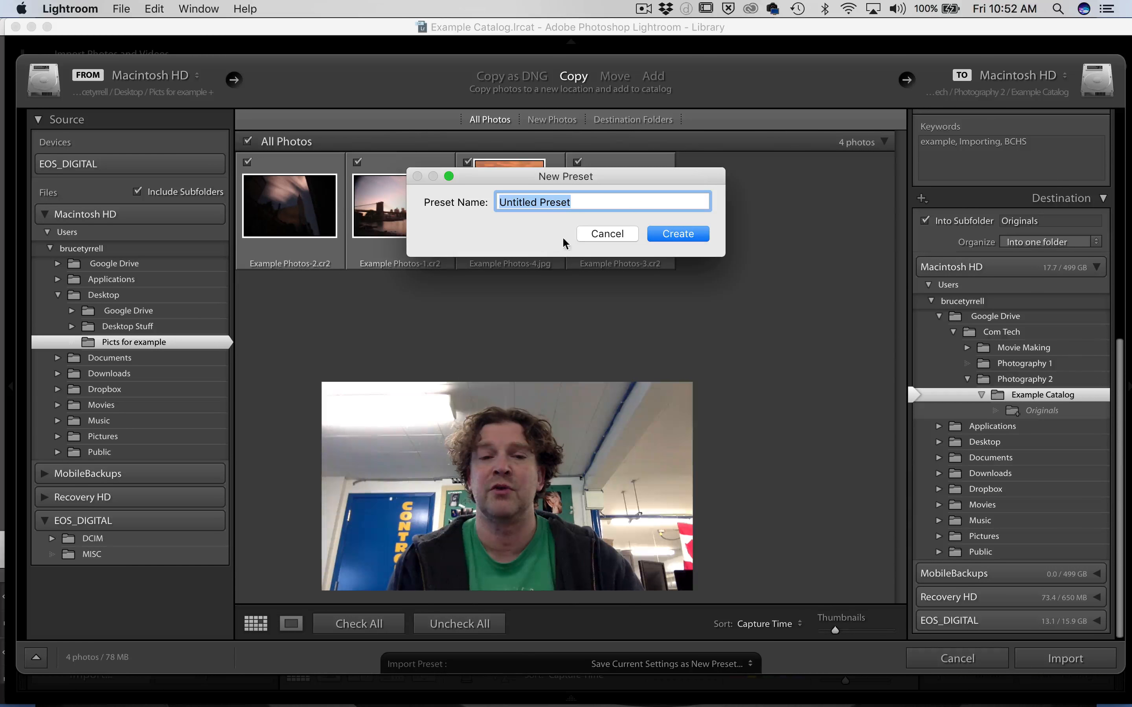
click(586, 234)
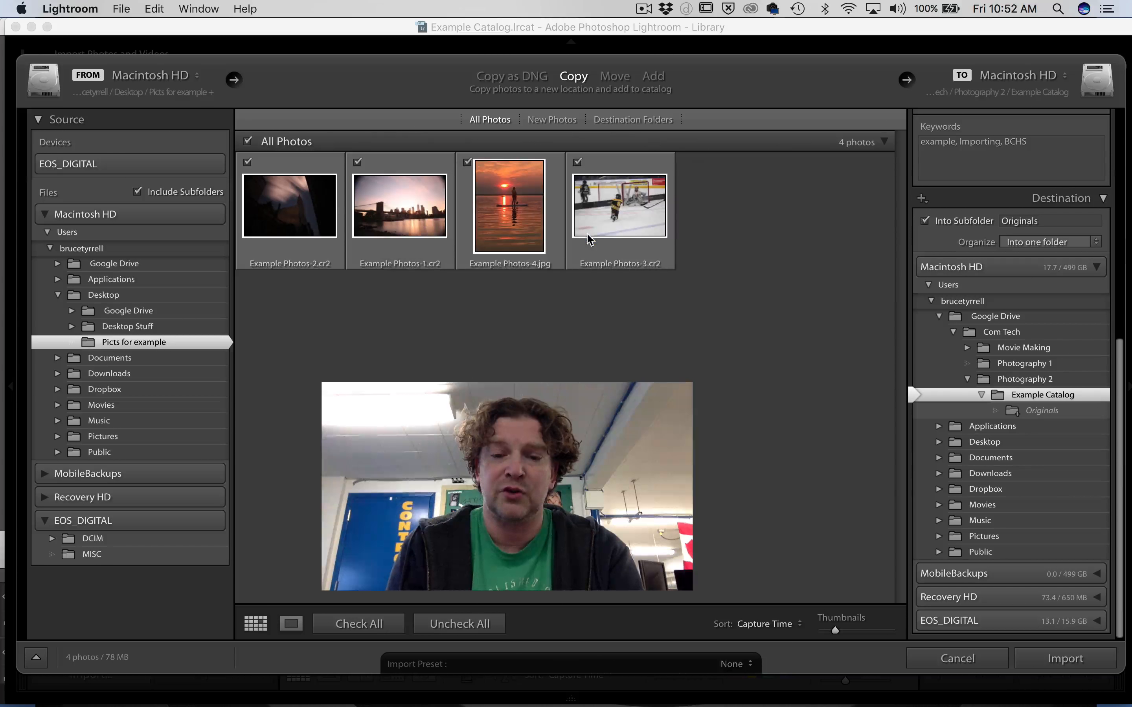
click(752, 664)
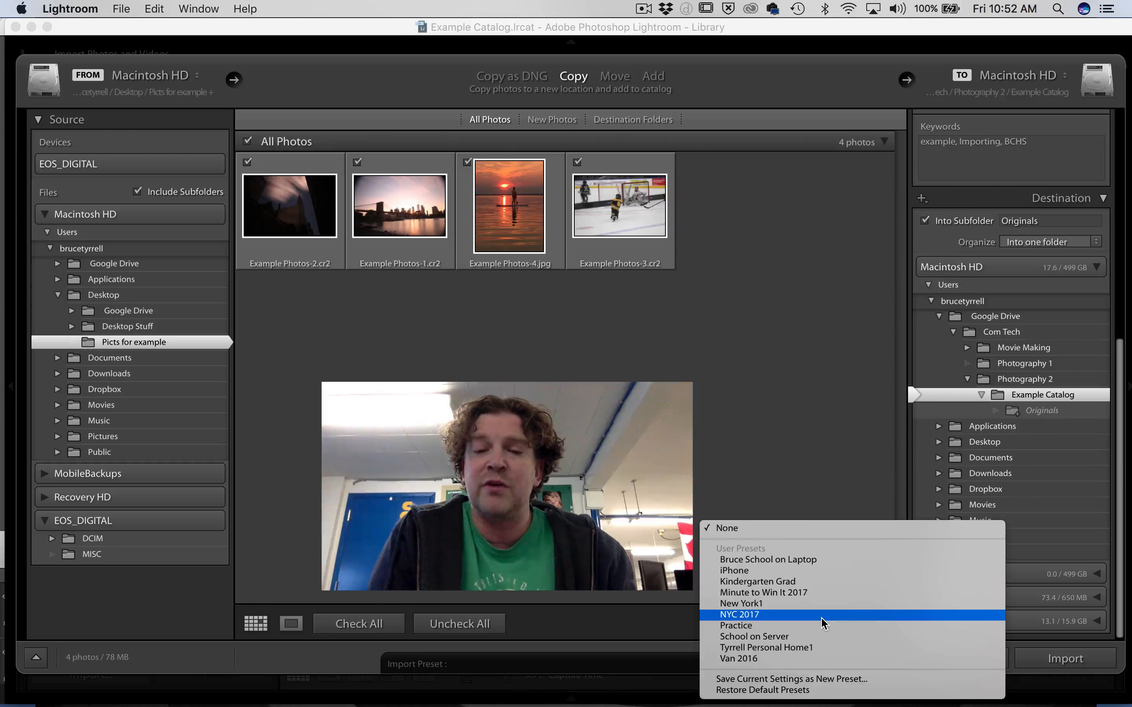
click(704, 386)
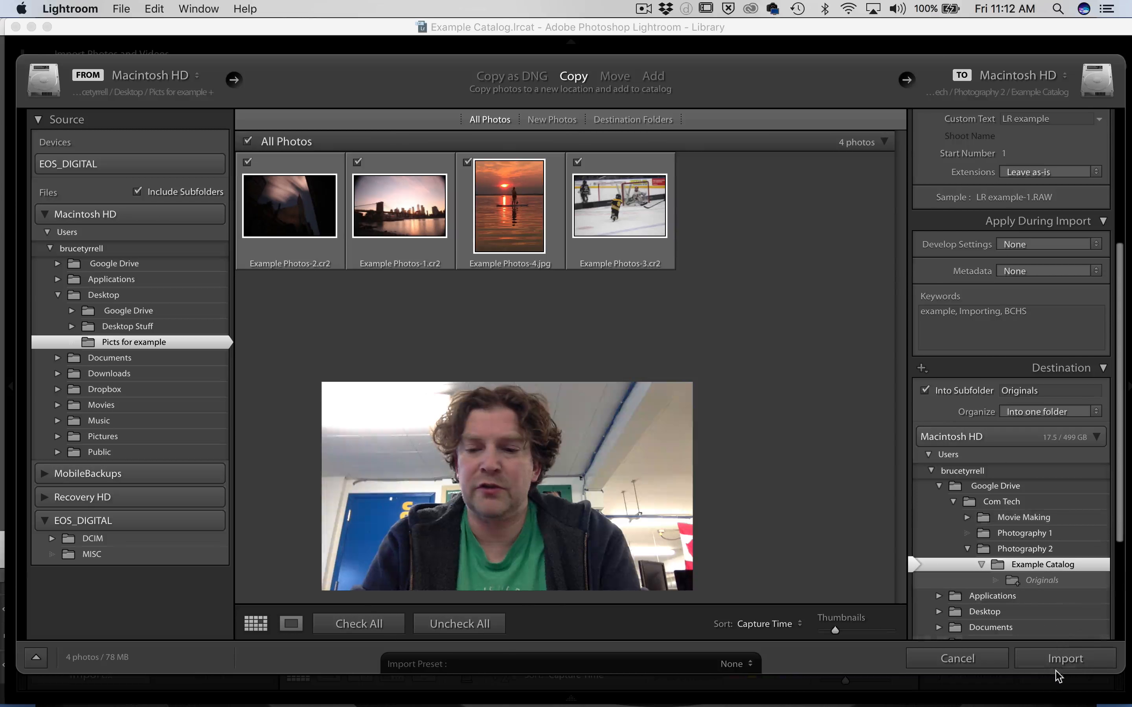
- Start importing the checked example photos into the catalog with the configured copy settings
click(1060, 660)
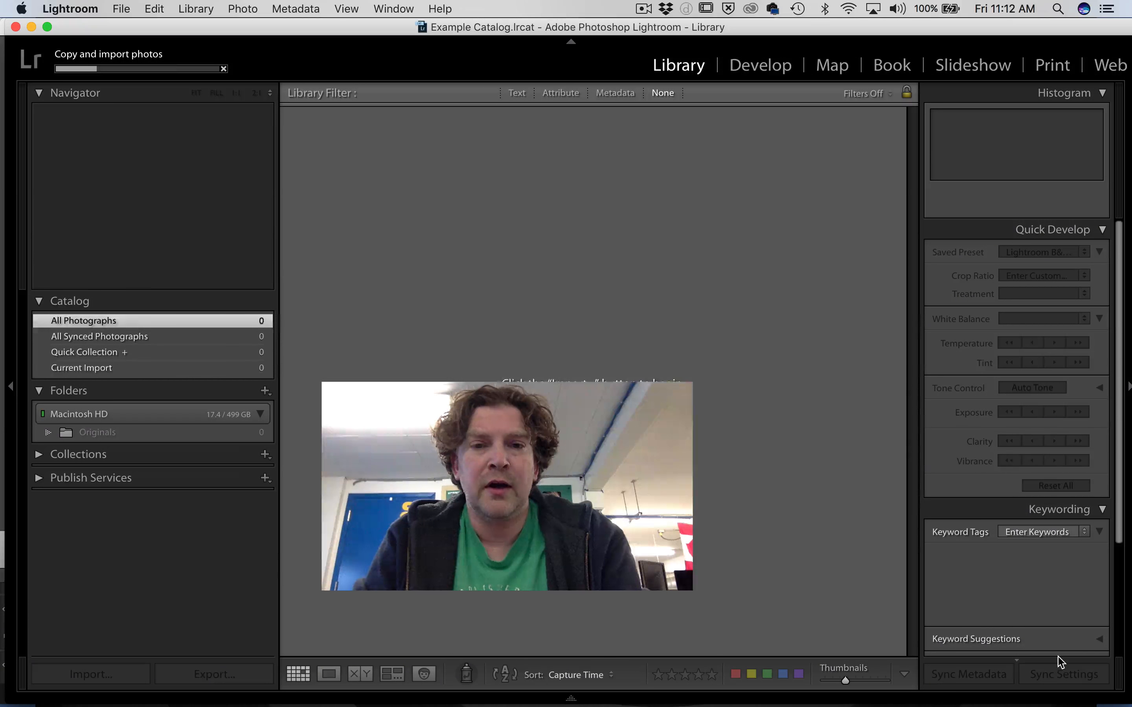